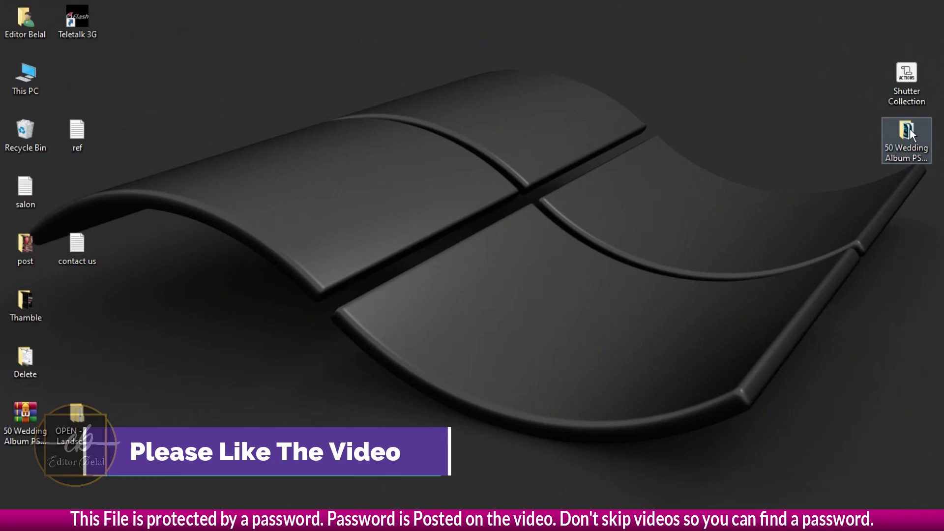
# Move the '50 Wedding Album PSD Template Bundle Free Download' folder to mid-desktop and deselect it.
pyautogui.moveTo(910, 128); pyautogui.dragTo(468, 134)
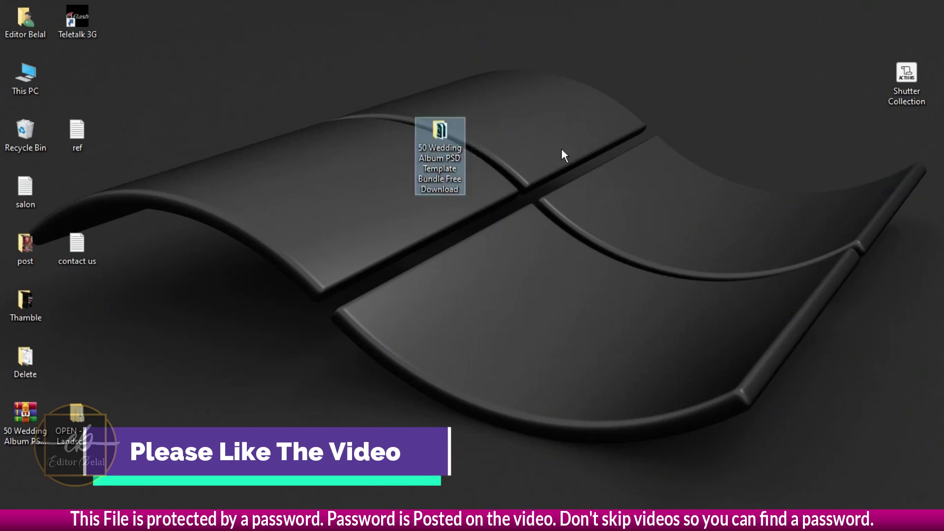
pyautogui.click(505, 163)
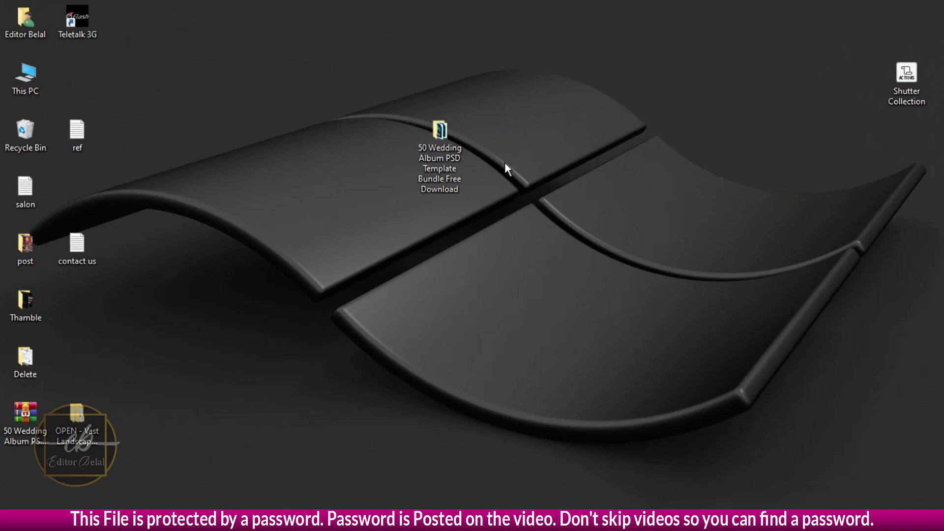
pyautogui.moveTo(440, 155)
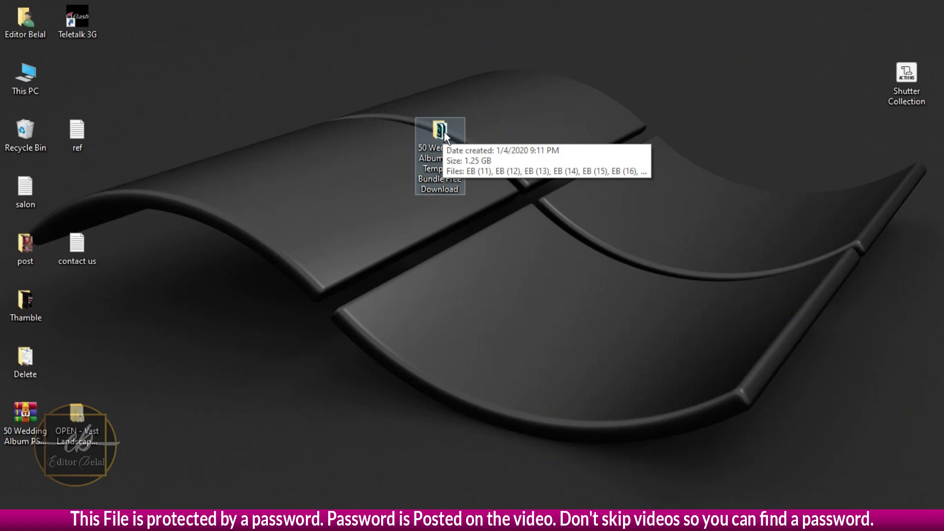
# Open EB (38).psd from the wedding album bundle folder in Photoshop.
pyautogui.doubleClick(445, 132)
pyautogui.scroll(-4, 385, 305)
pyautogui.scroll(-1, 385, 305)
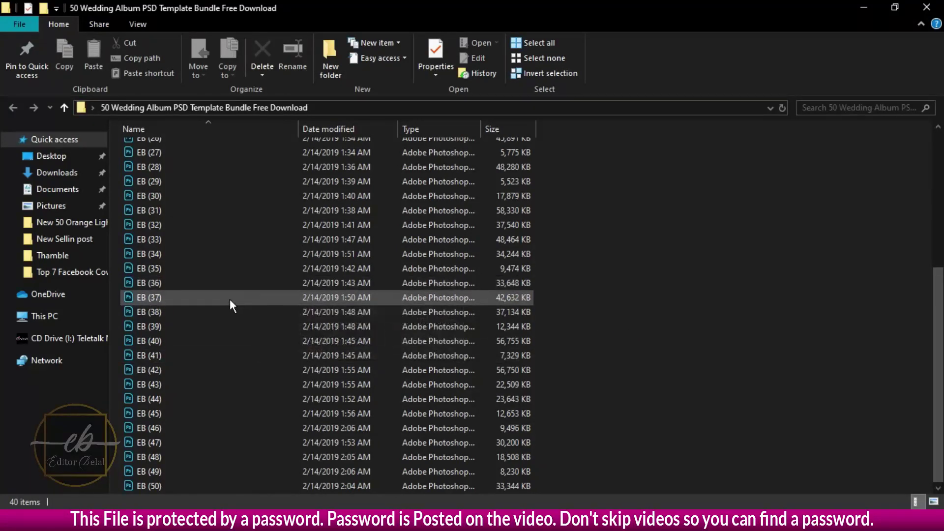
pyautogui.click(197, 311)
pyautogui.moveTo(155, 313); pyautogui.dragTo(386, 47)
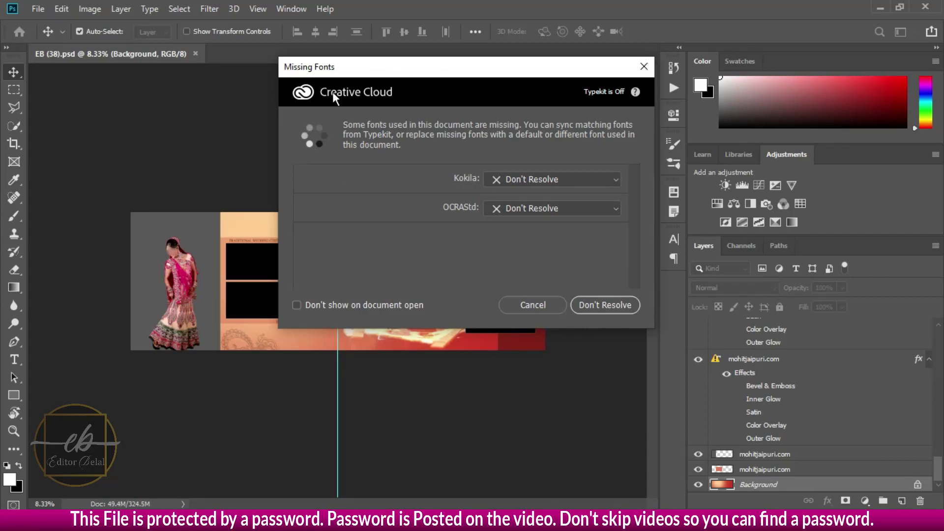
# Cancel the missing-fonts warning and collapse all expanded layer effects lists.
pyautogui.click(535, 305)
pyautogui.click(928, 363)
pyautogui.click(929, 341)
pyautogui.scroll(3, 930, 374)
pyautogui.click(929, 341)
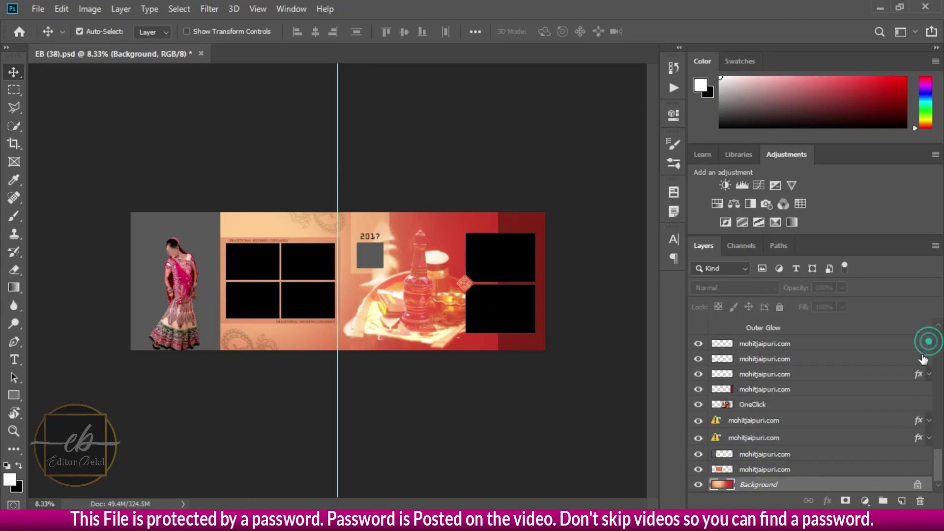
pyautogui.scroll(2, 931, 358)
pyautogui.scroll(3, 929, 364)
pyautogui.click(929, 401)
pyautogui.scroll(-3, 922, 389)
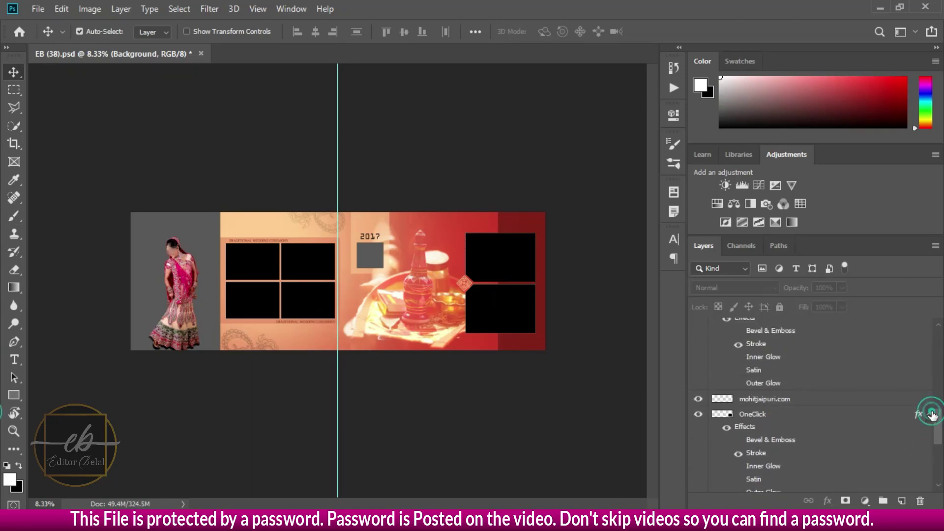
pyautogui.scroll(-2, 925, 393)
pyautogui.click(929, 365)
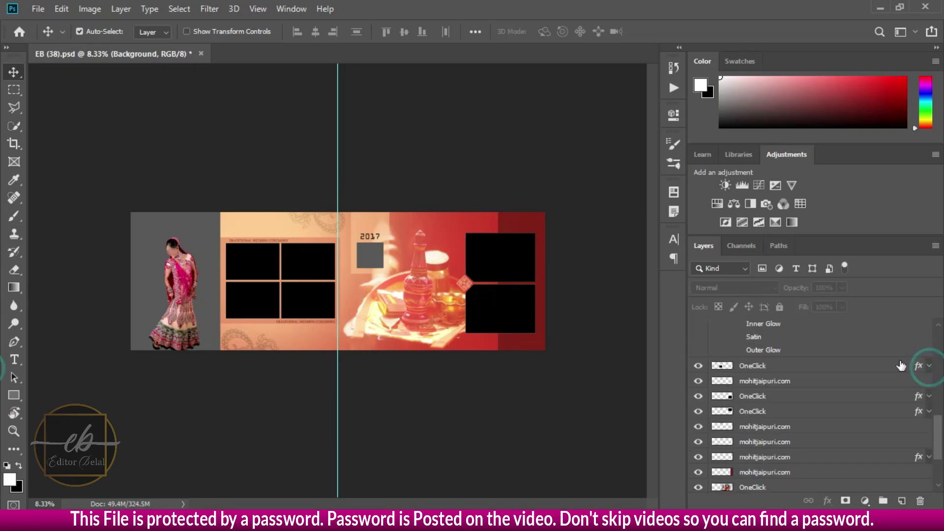
pyautogui.scroll(2, 918, 364)
pyautogui.click(928, 363)
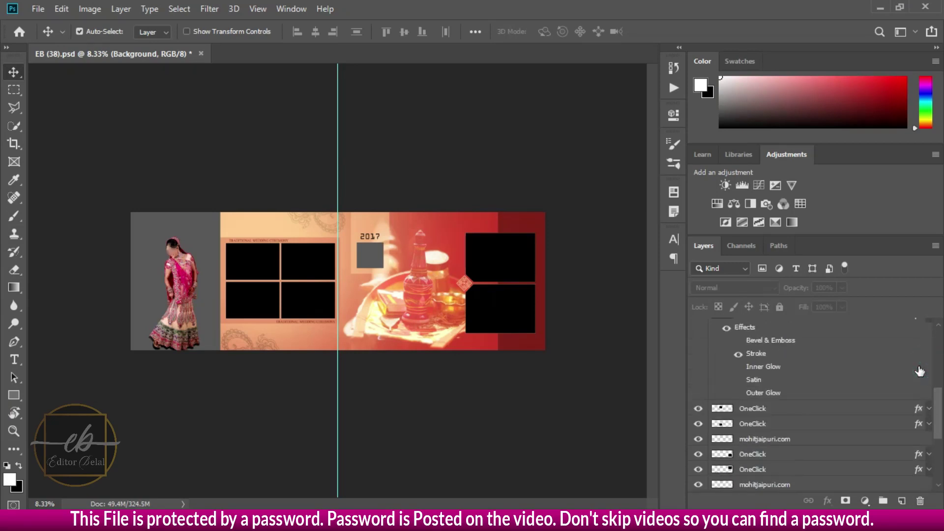
pyautogui.click(928, 334)
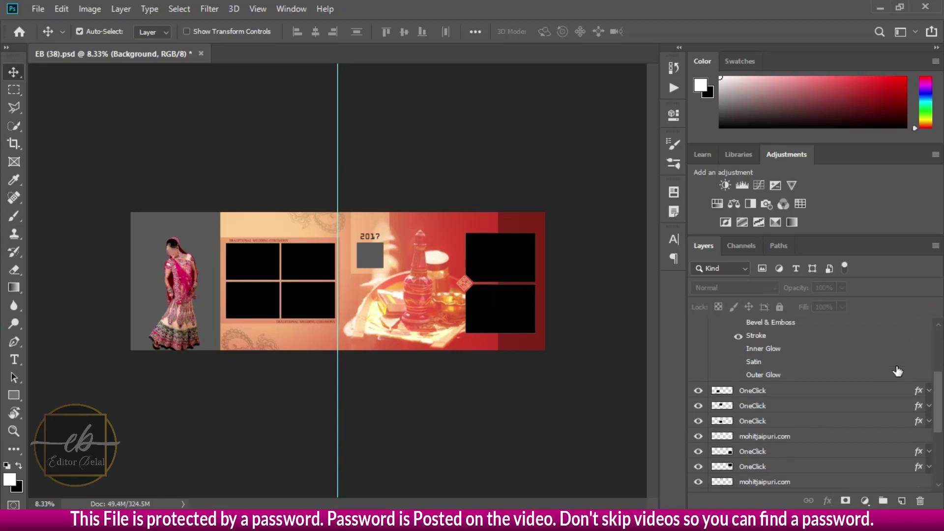
pyautogui.click(928, 344)
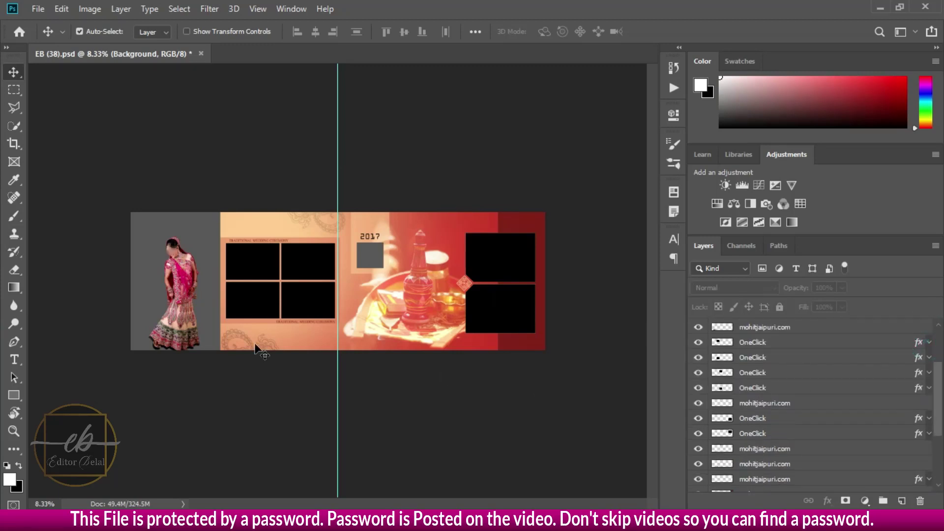
# Convert a black OneClick frame layer into a Smart Object.
pyautogui.click(264, 270)
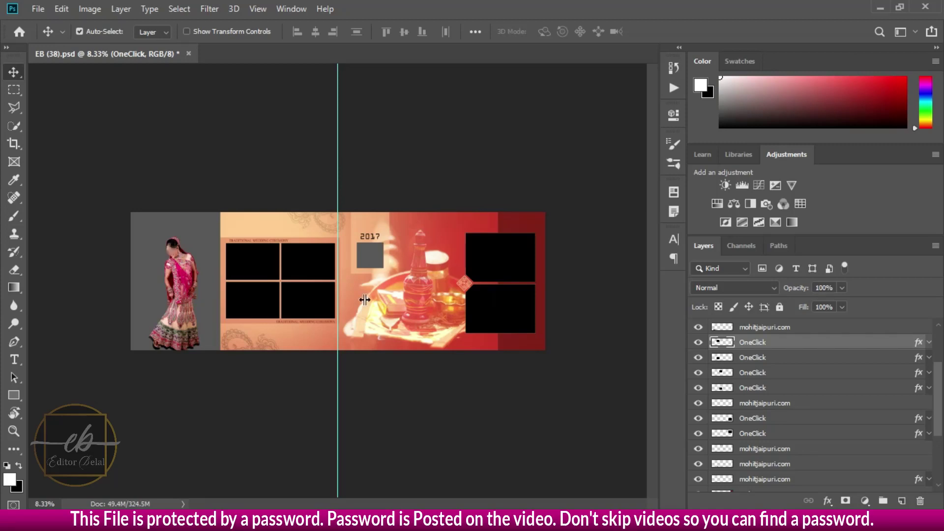
pyautogui.rightClick(797, 347)
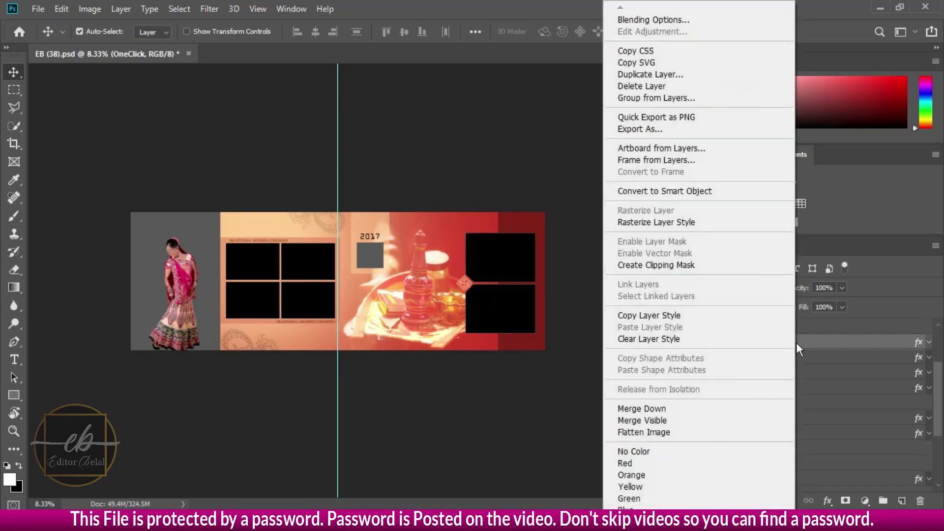
pyautogui.click(811, 343)
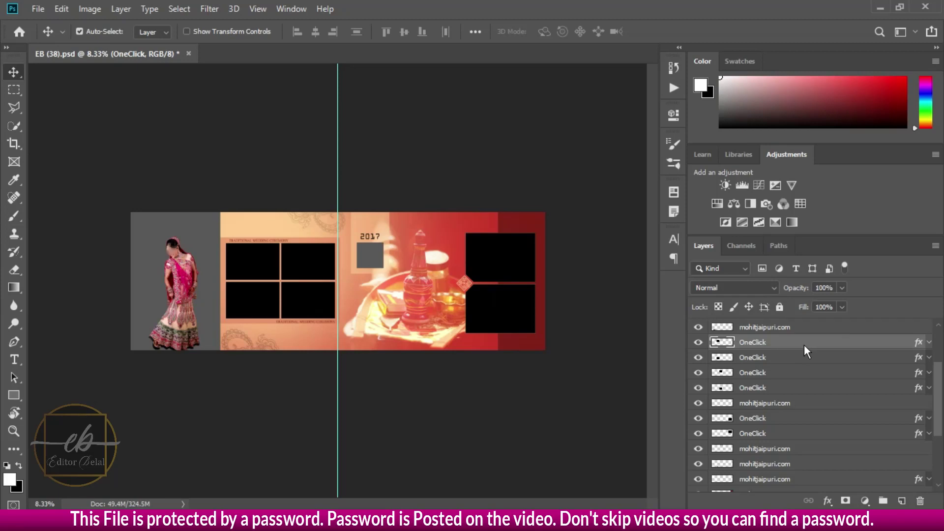
pyautogui.rightClick(804, 344)
pyautogui.click(698, 192)
# Open the OneClick smart object and embed gold-and-red-dupatta-shawl-2972622 from F:\Wedding.
pyautogui.doubleClick(730, 344)
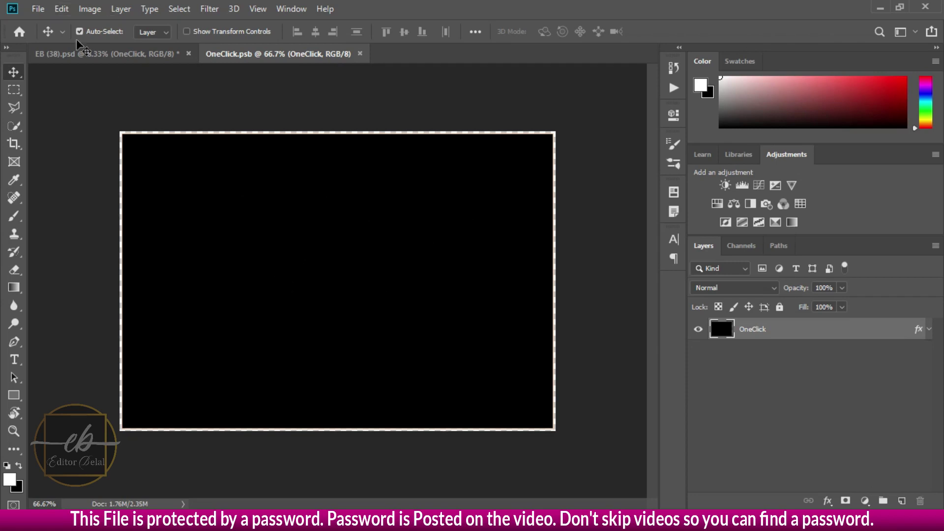
pyautogui.click(38, 10)
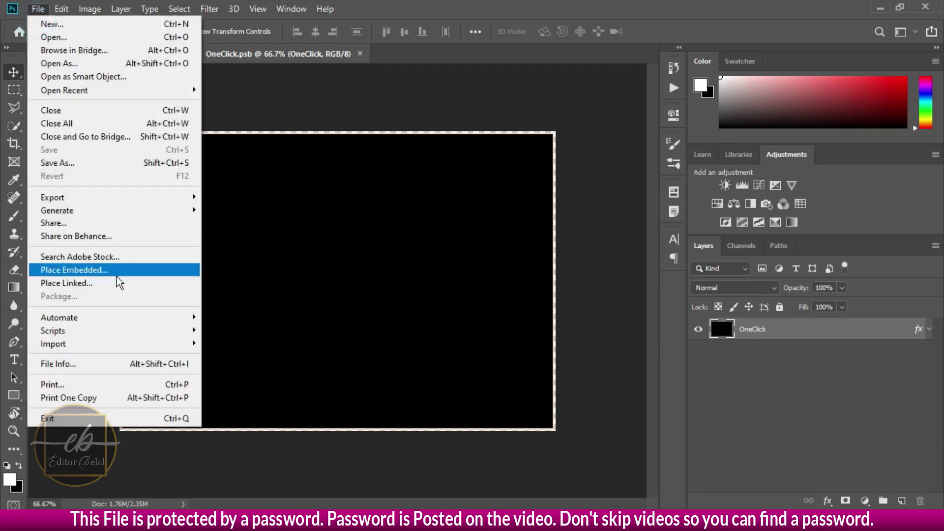
pyautogui.click(117, 273)
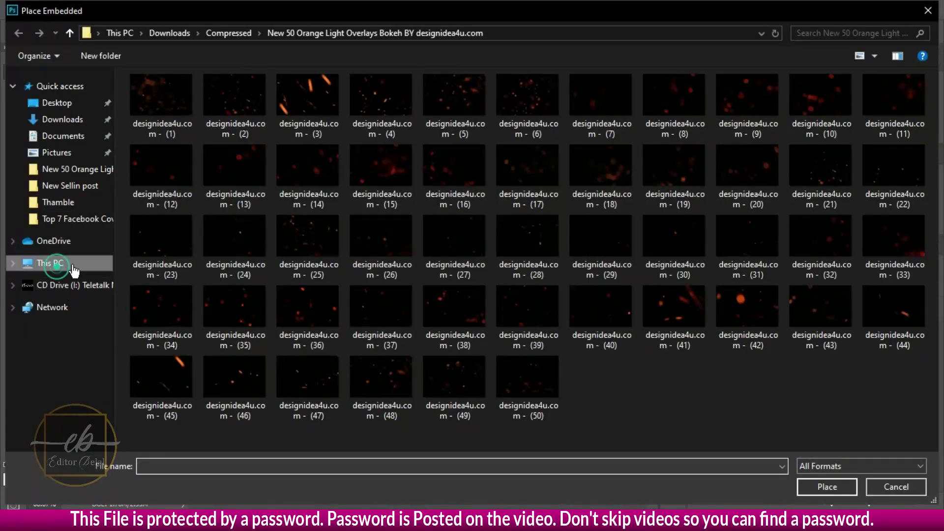
pyautogui.click(68, 266)
pyautogui.doubleClick(735, 268)
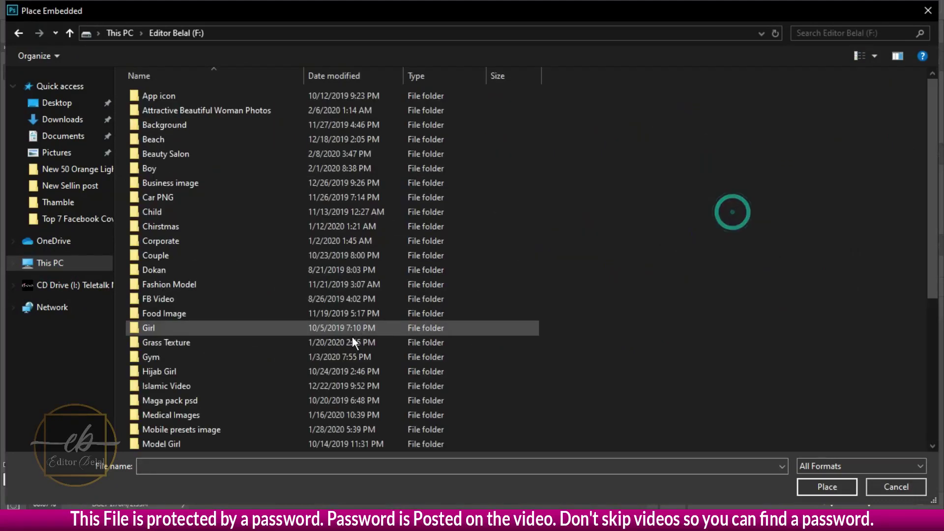
pyautogui.scroll(-5, 346, 354)
pyautogui.doubleClick(276, 417)
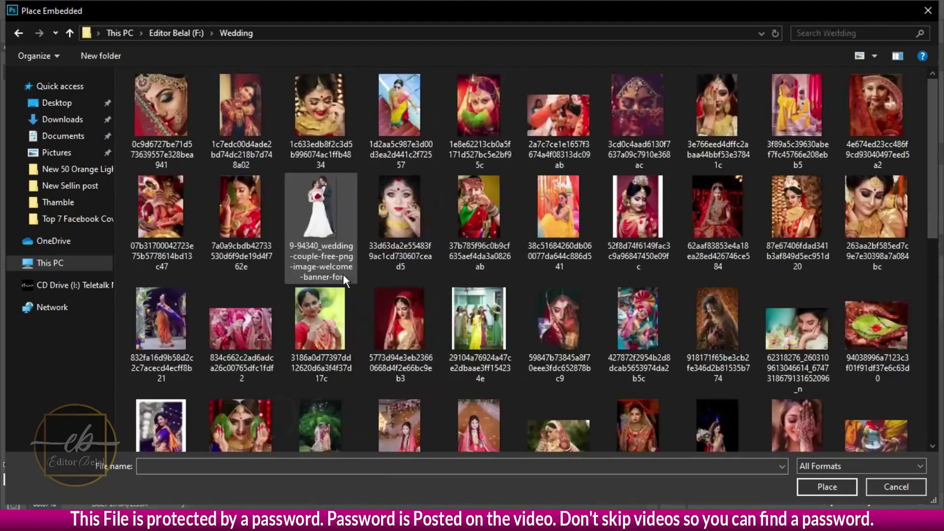
pyautogui.scroll(-5, 672, 371)
pyautogui.doubleClick(476, 296)
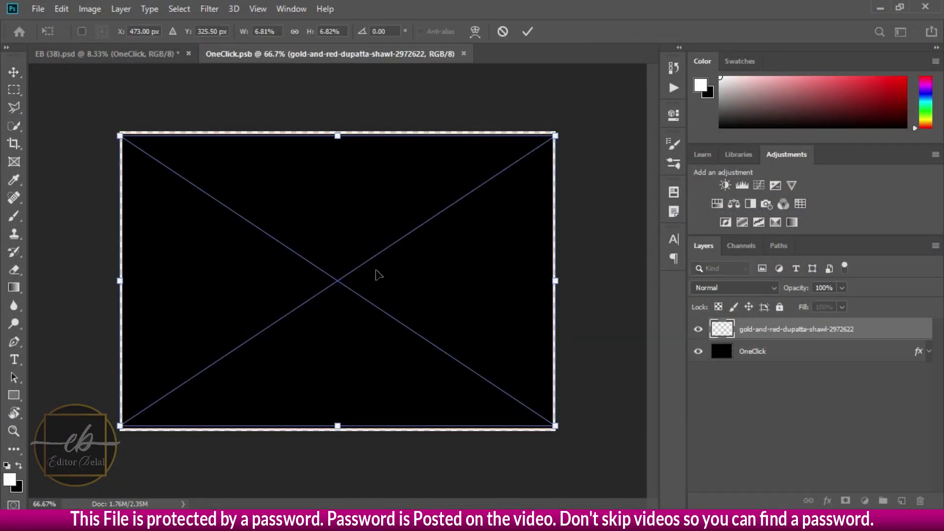
# Stretch the bride photo's top and bottom to fill the frame and clip it to OneClick.
pyautogui.moveTo(338, 136); pyautogui.dragTo(338, 131)
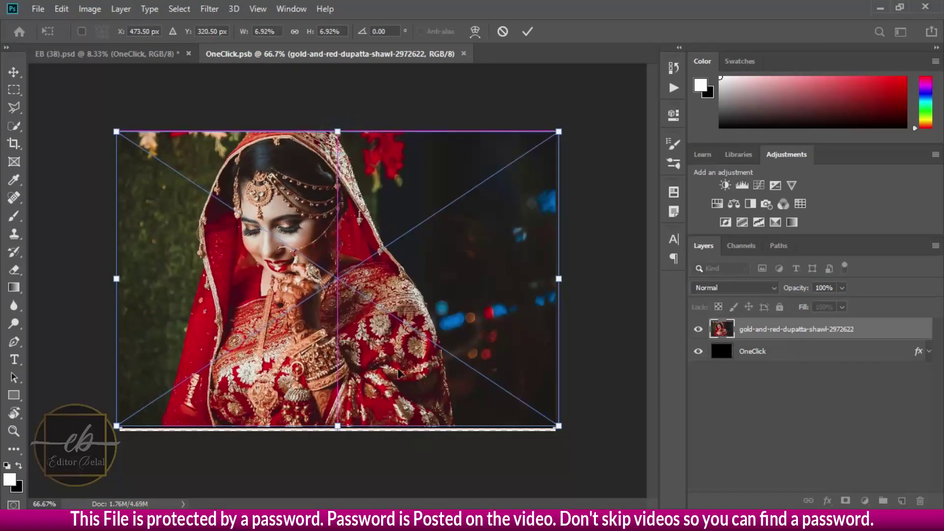
pyautogui.moveTo(340, 427); pyautogui.dragTo(340, 431)
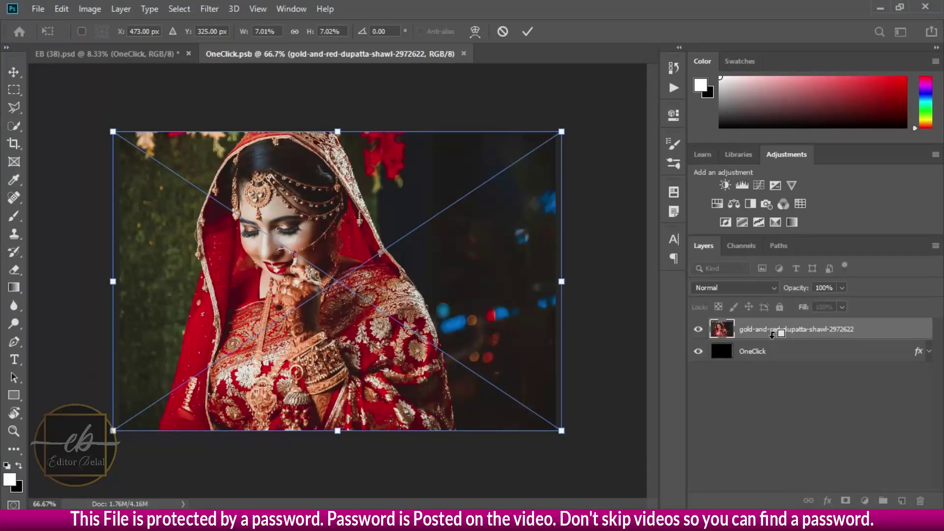
pyautogui.keyDown('alt'); pyautogui.click(773, 335); pyautogui.keyUp('alt')
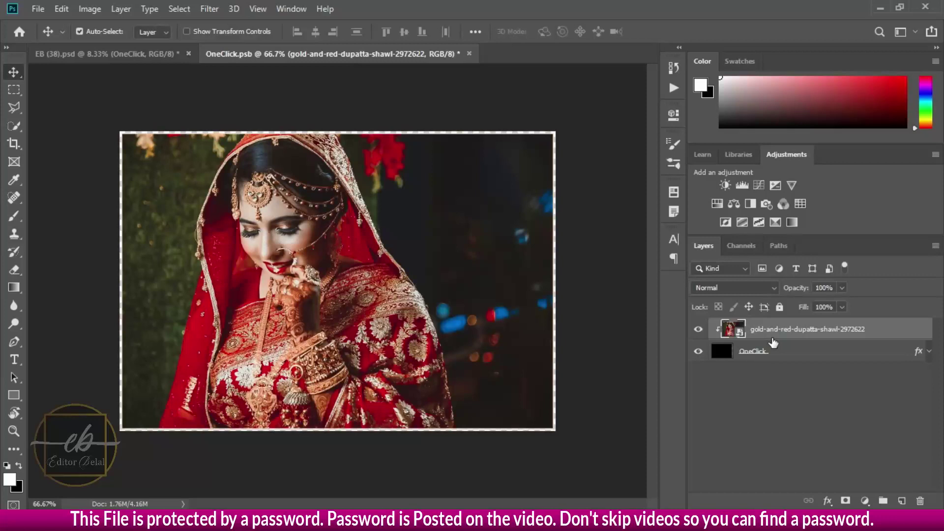
# Make the dupatta bride photo a clipping mask on the OneClick frame and save OneClick.psb.
pyautogui.rightClick(792, 339)
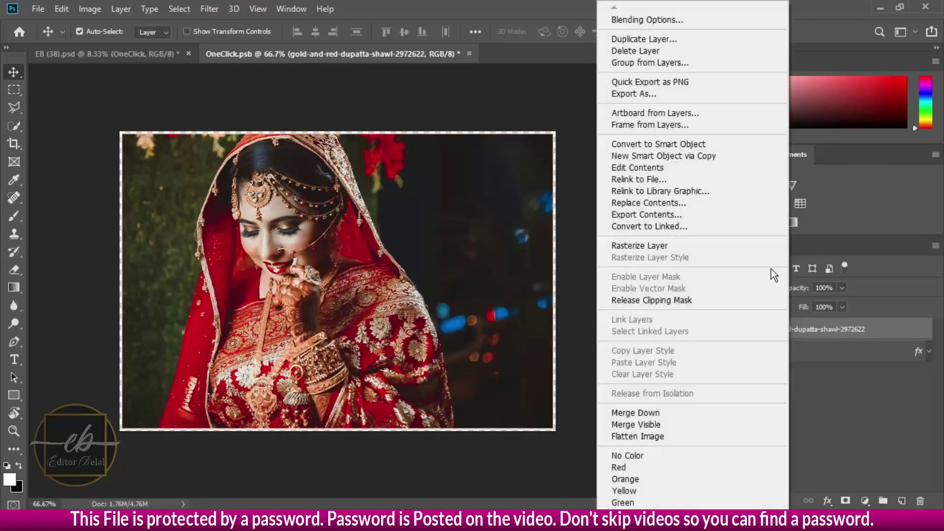
pyautogui.click(652, 301)
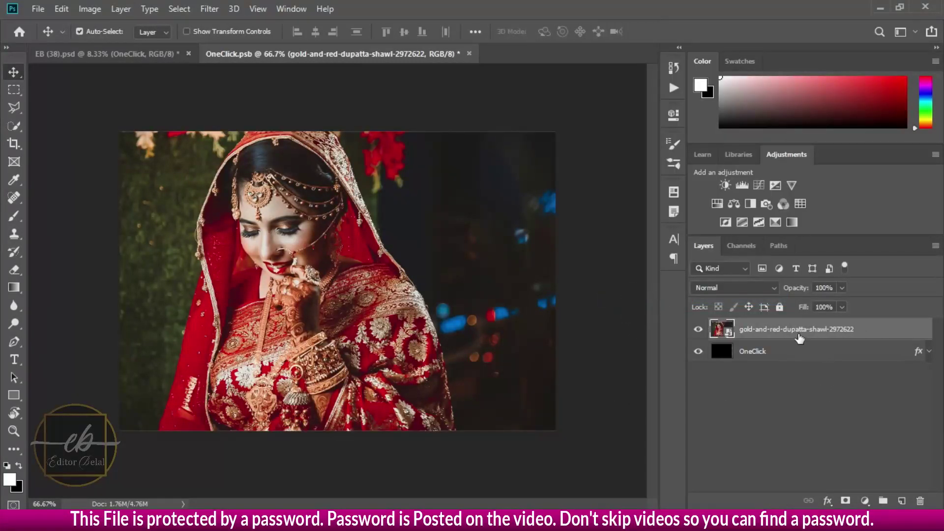
pyautogui.rightClick(797, 335)
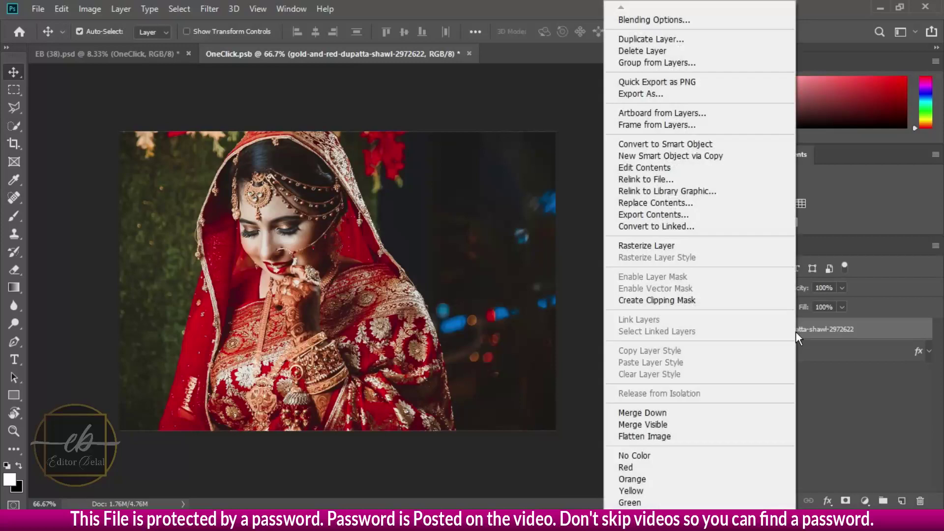
pyautogui.click(646, 301)
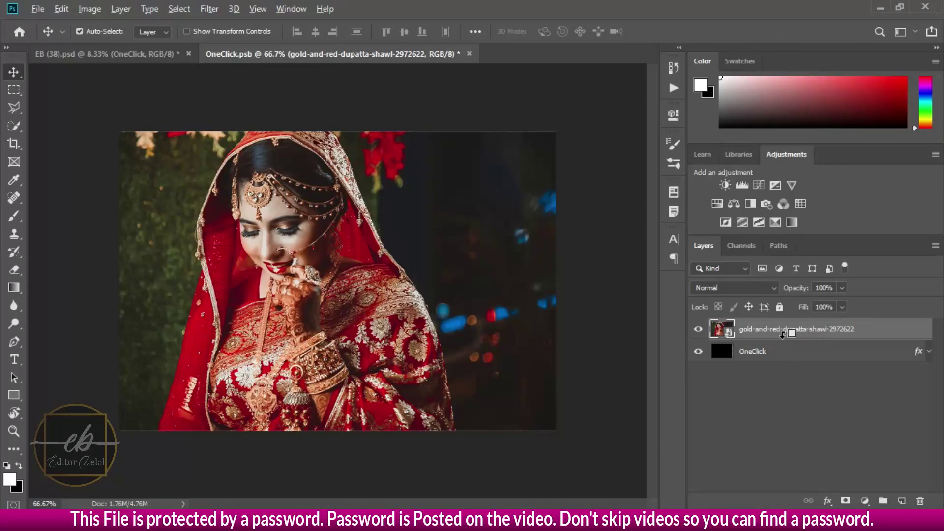
pyautogui.keyDown('alt'); pyautogui.click(783, 334); pyautogui.keyUp('alt')
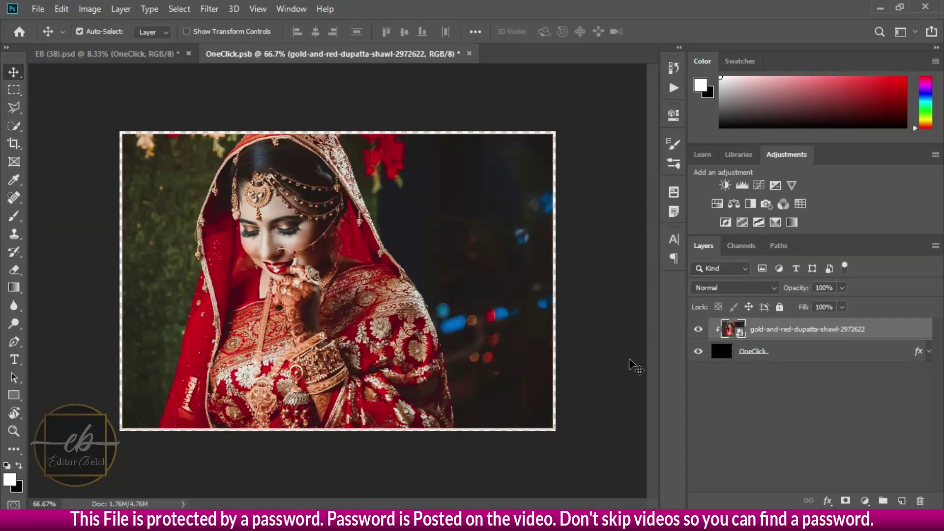
pyautogui.hotkey('ctrl', 's')
# Close OneClick.psb, convert the next OneClick frame to a smart object and open OneClick1.psb.
pyautogui.click(38, 9)
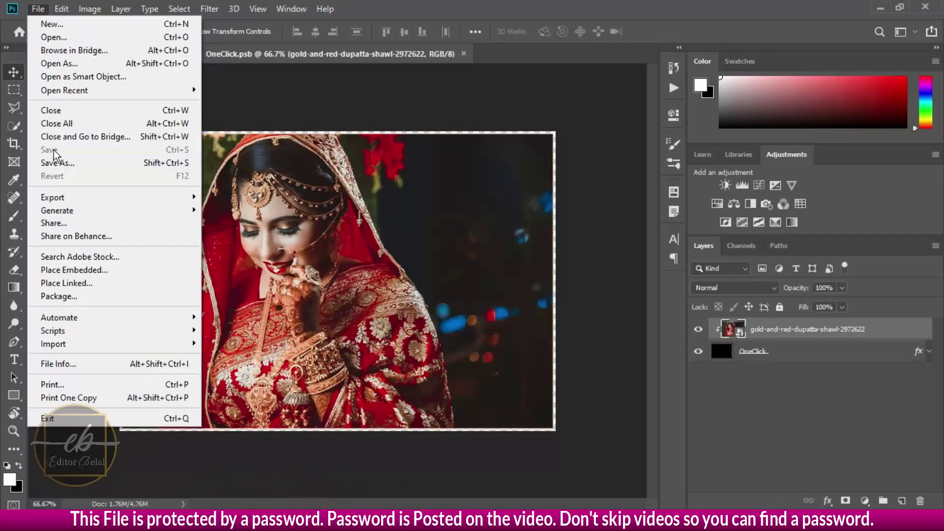
pyautogui.click(464, 52)
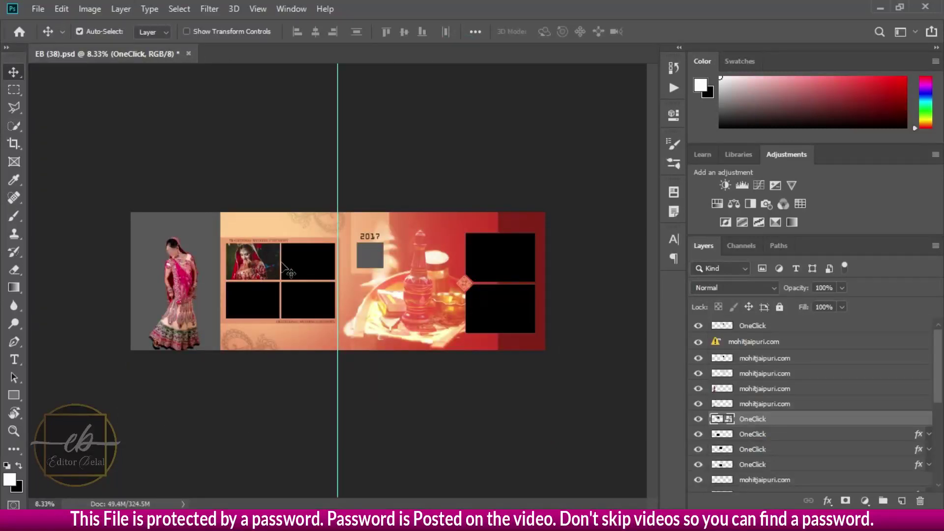
pyautogui.click(301, 263)
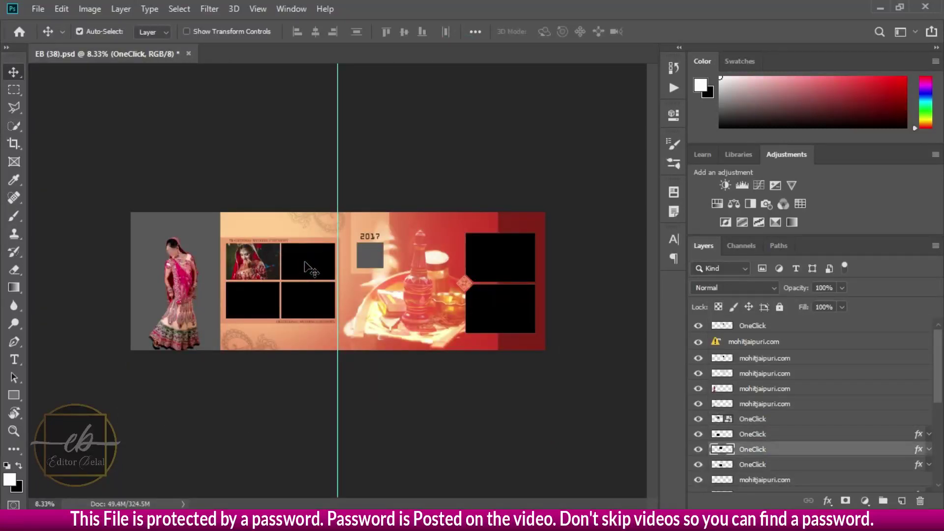
pyautogui.rightClick(750, 450)
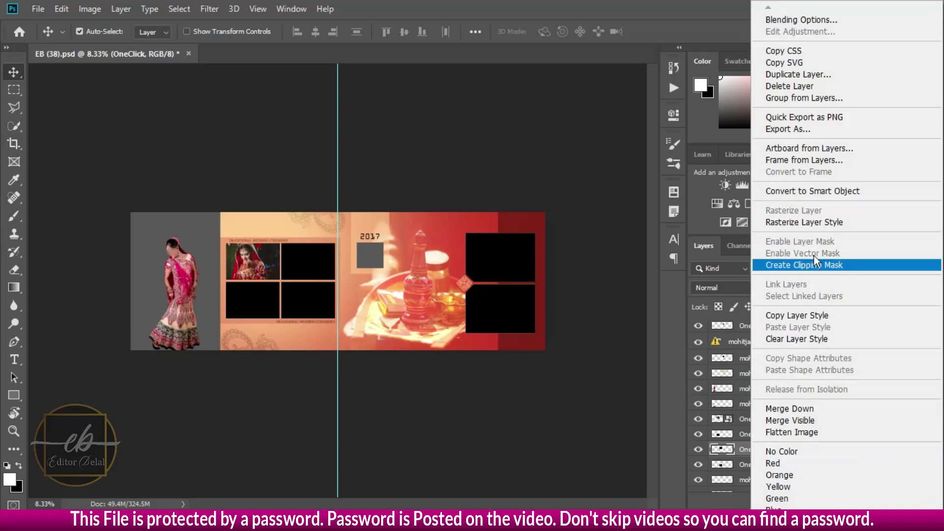
pyautogui.click(820, 192)
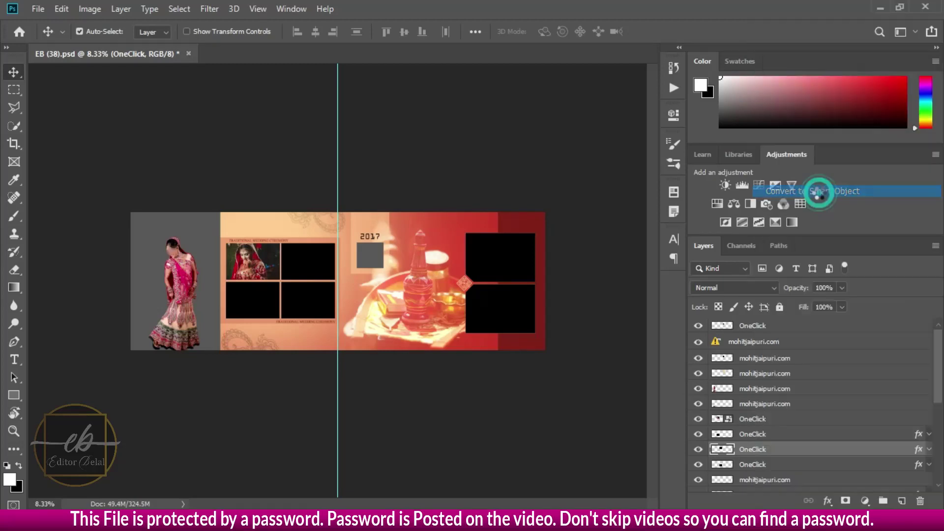
pyautogui.doubleClick(730, 450)
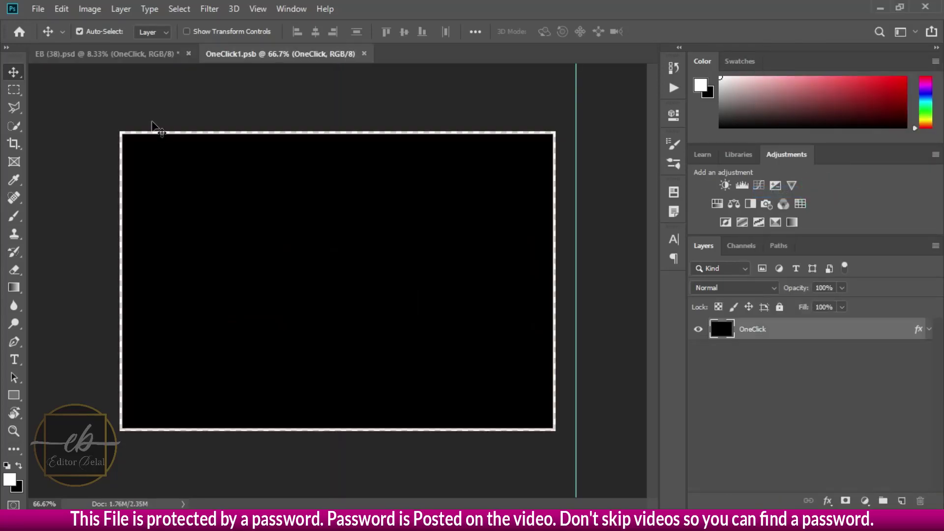
pyautogui.click(38, 9)
# Place the bride photo with bokeh lights as an embedded image in OneClick1.psb.
pyautogui.click(114, 270)
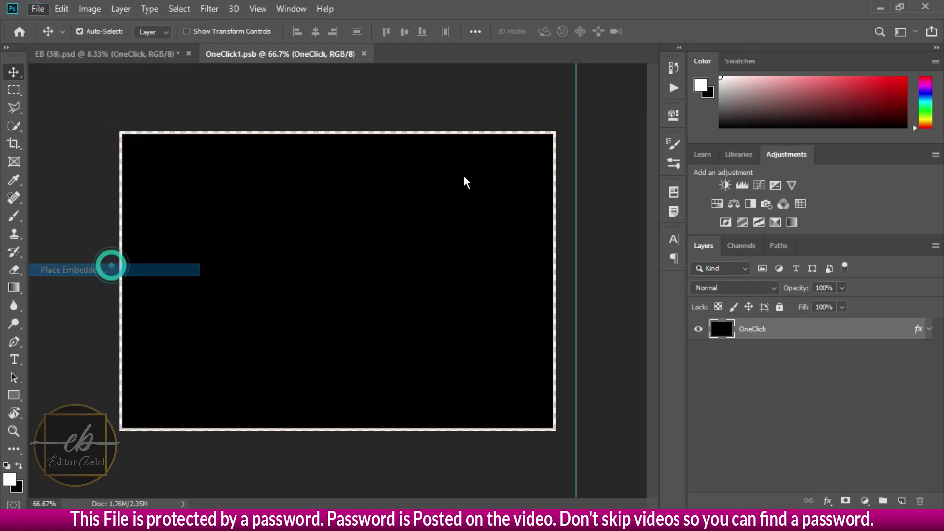
pyautogui.scroll(-5, 849, 309)
pyautogui.scroll(5, 813, 300)
pyautogui.scroll(-3, 564, 329)
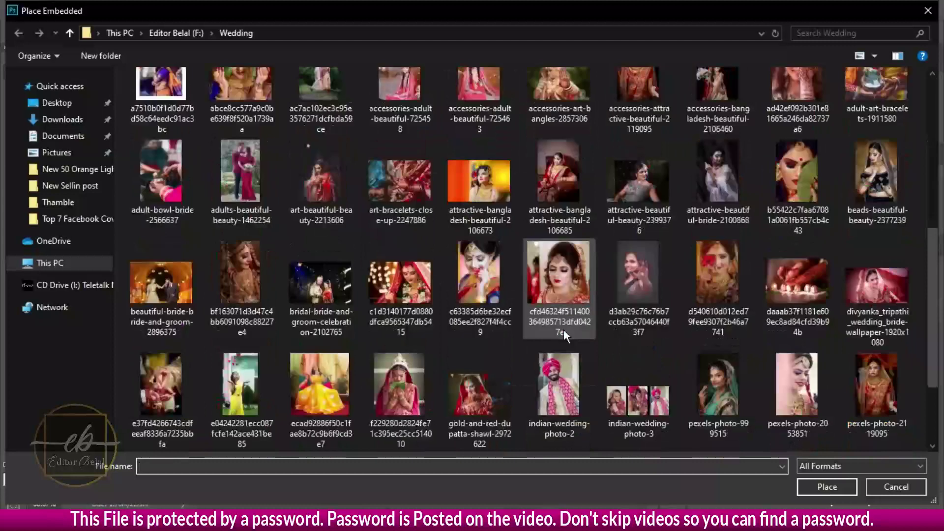
pyautogui.click(430, 296)
pyautogui.doubleClick(431, 296)
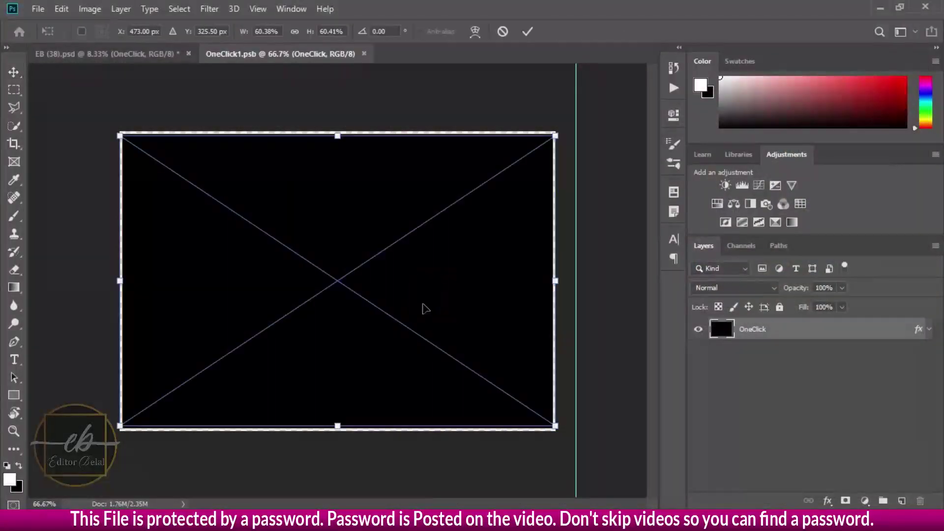
# Stretch the photo to cover the frame, clip it to the frame layer and save.
pyautogui.moveTo(335, 133); pyautogui.dragTo(334, 130)
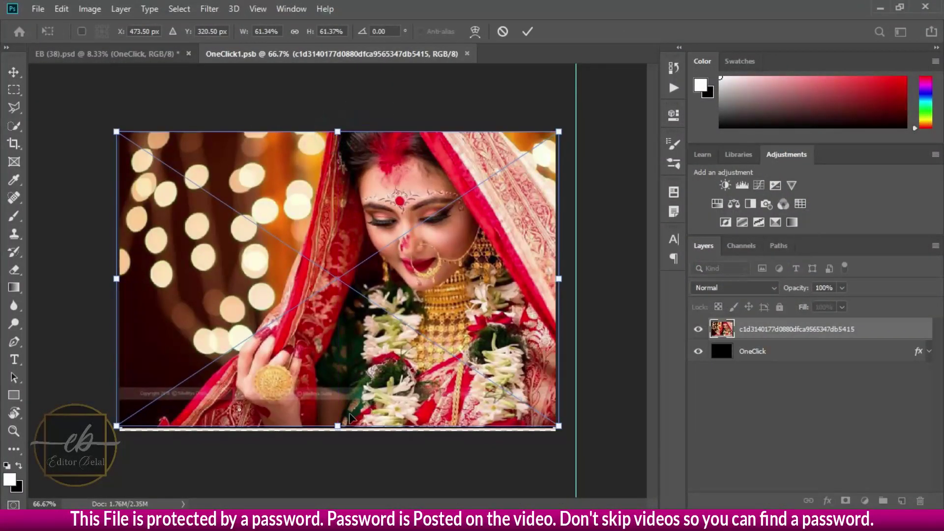
pyautogui.moveTo(343, 424); pyautogui.dragTo(343, 431)
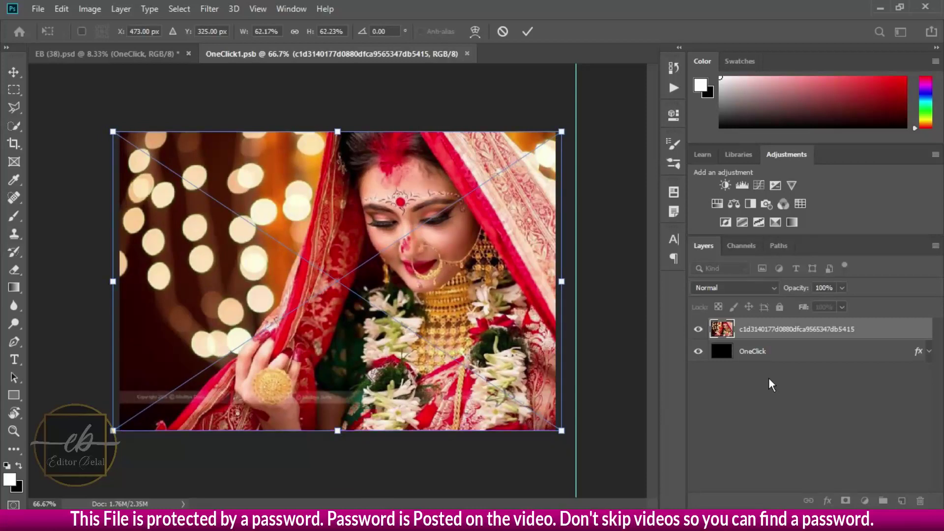
pyautogui.moveTo(773, 335); pyautogui.dragTo(771, 338)
pyautogui.keyDown('alt'); pyautogui.click(770, 339); pyautogui.keyUp('alt')
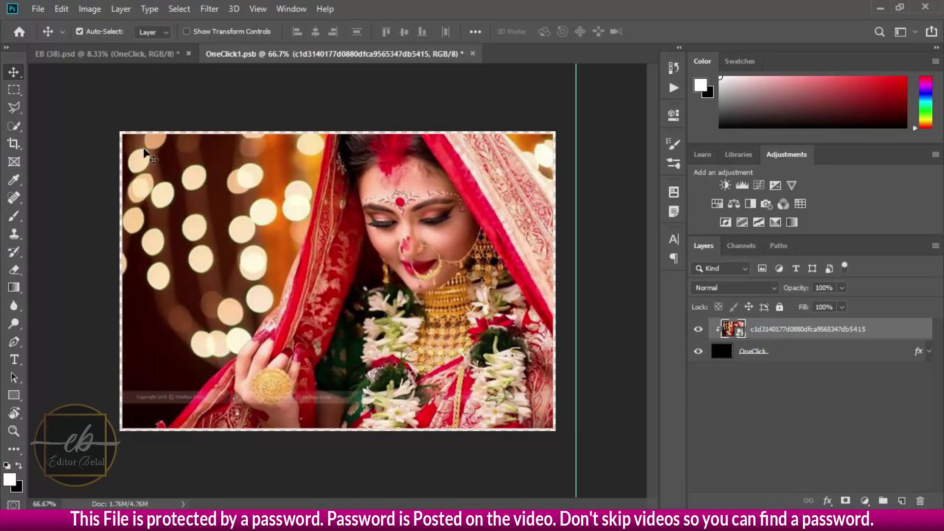
pyautogui.click(42, 13)
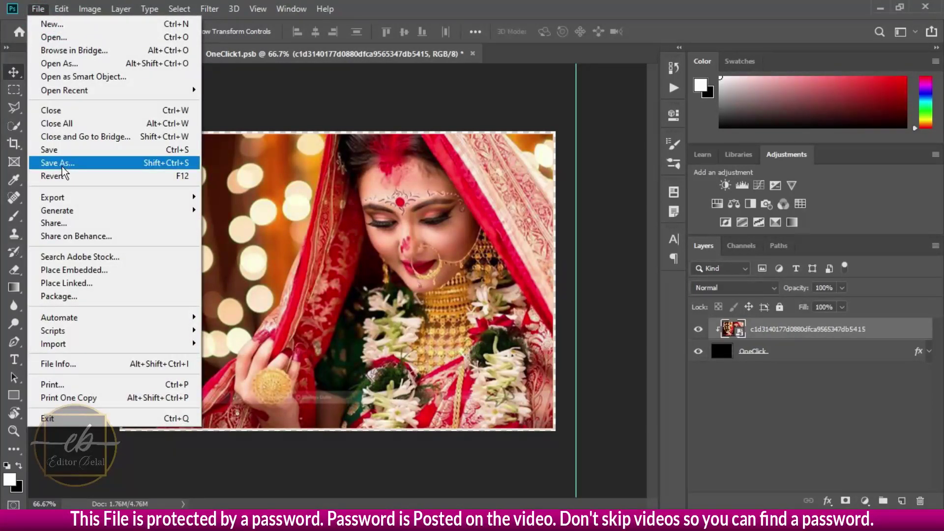
pyautogui.click(73, 151)
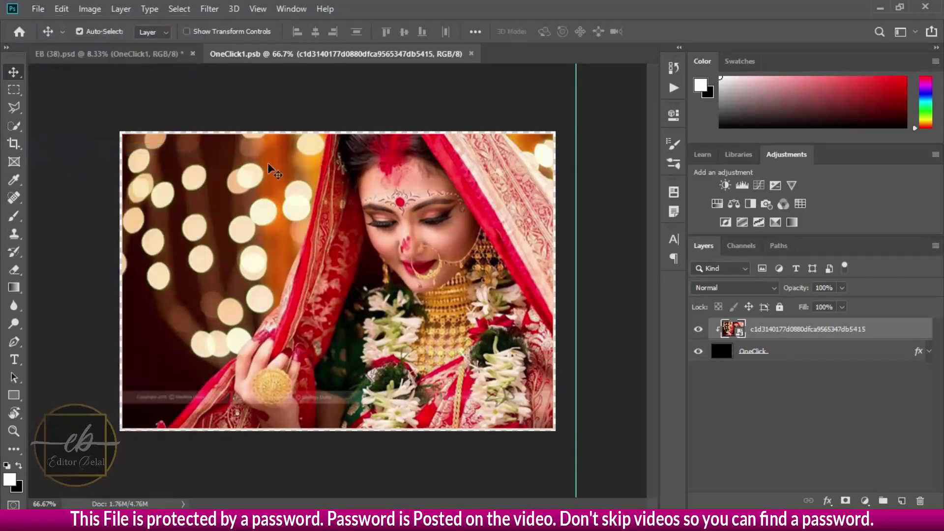
# Close OneClick1.psb to return to EB (38).psd and select the next OneClick frame layer.
pyautogui.click(473, 53)
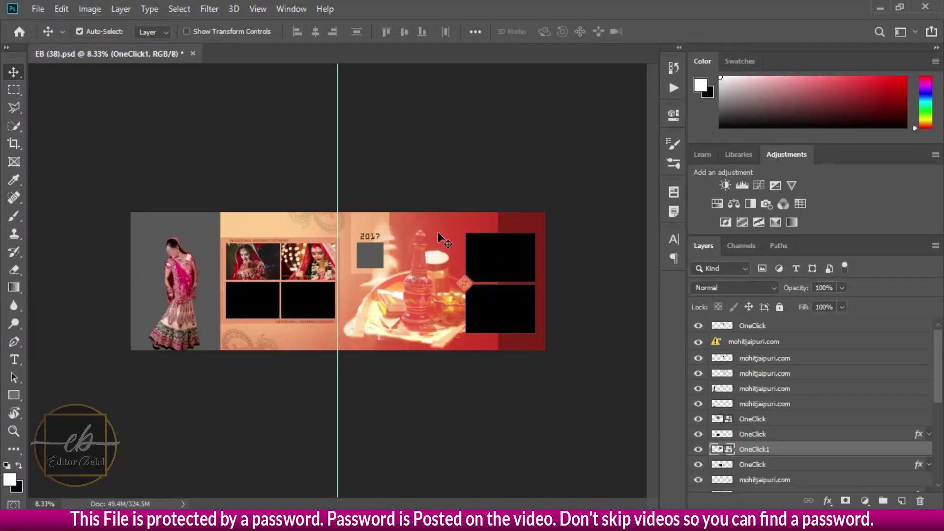
pyautogui.click(756, 436)
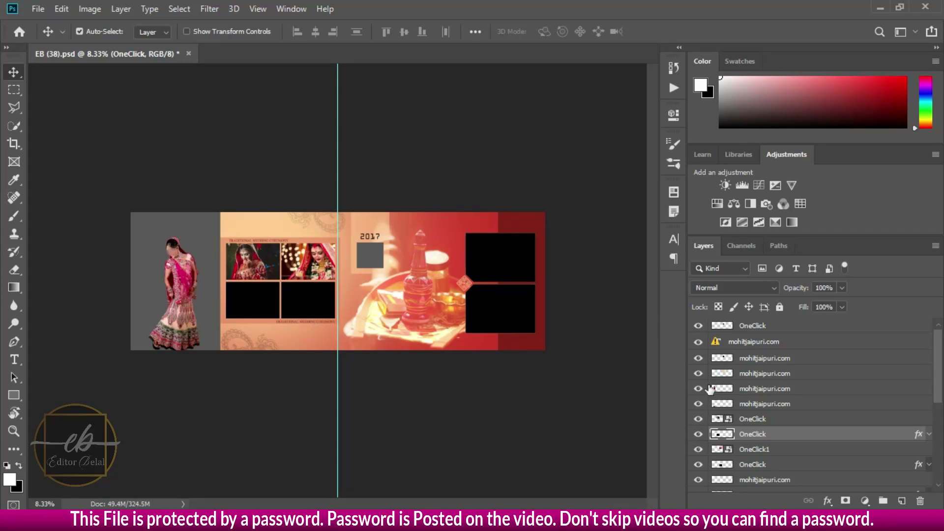
# Place the gold-and-red-dupatta-shawl bride photo as an embedded image in the spread.
pyautogui.click(38, 9)
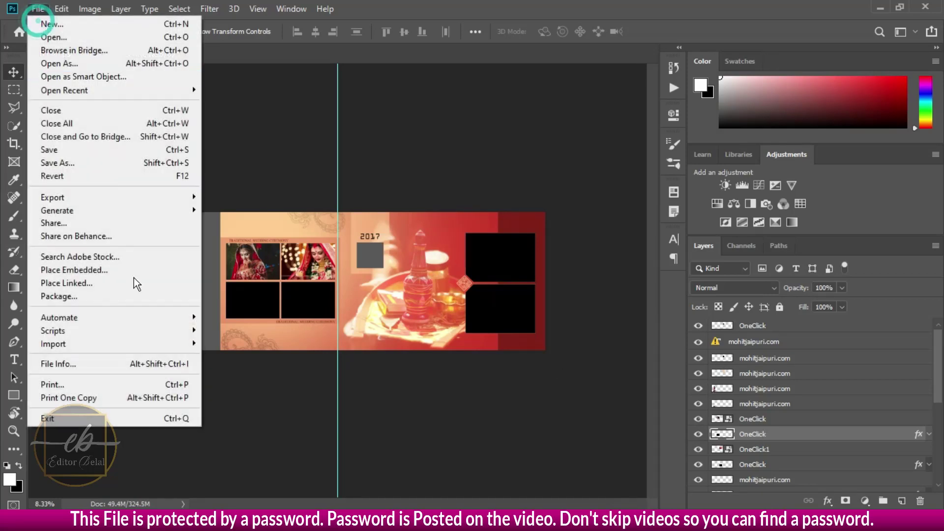
pyautogui.click(127, 270)
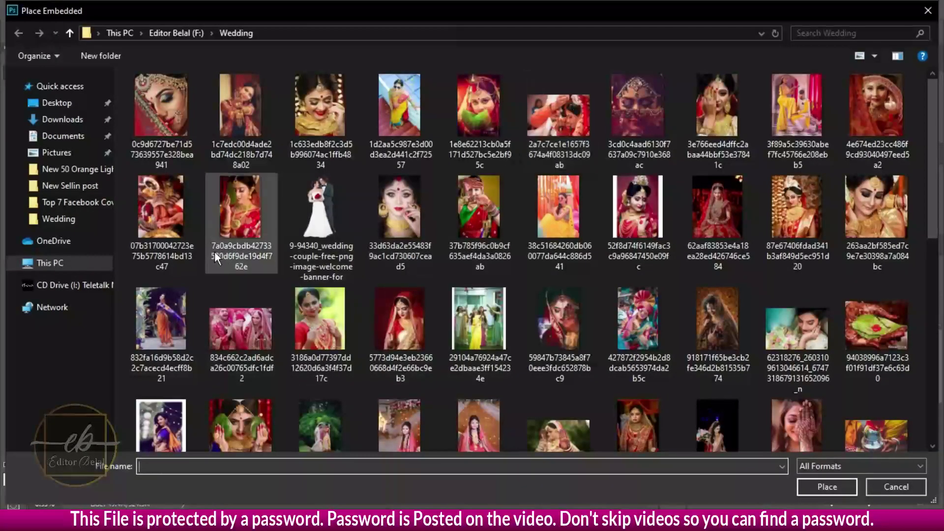
pyautogui.scroll(-10, 488, 364)
pyautogui.scroll(-3, 492, 366)
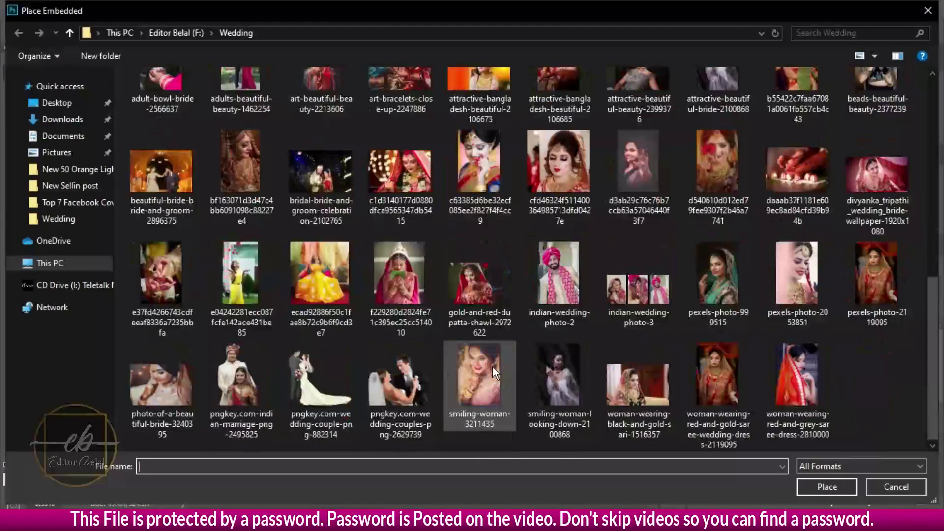
pyautogui.click(470, 290)
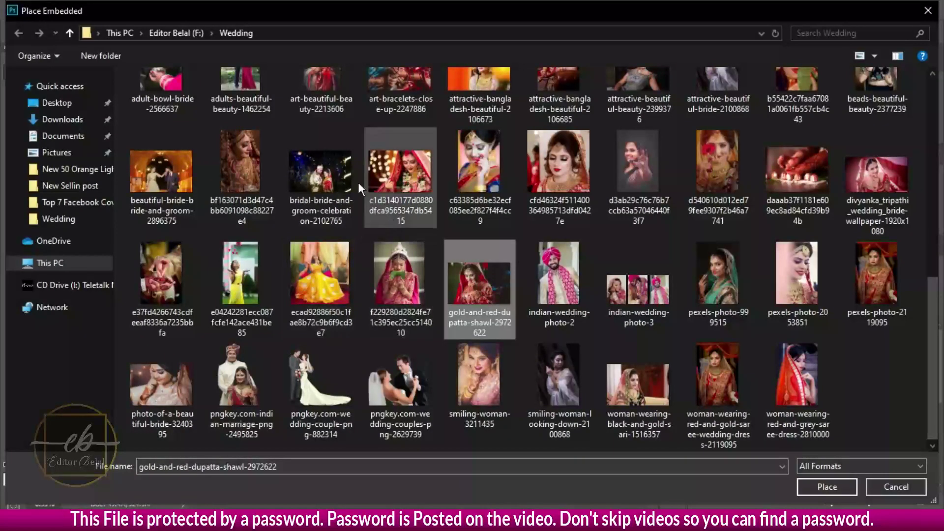
pyautogui.click(338, 176)
pyautogui.doubleClick(497, 276)
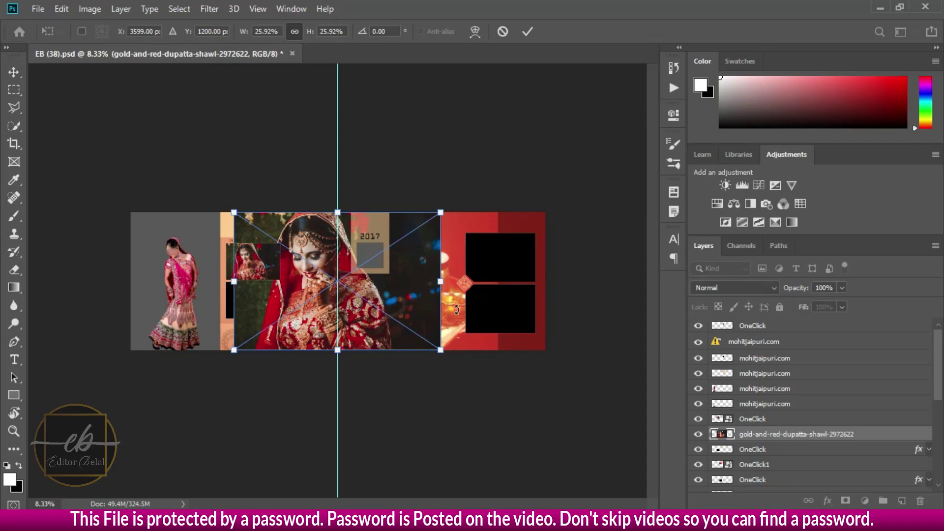
# Scale the placed photo proportionally to 12.62% over the third frame and commit.
pyautogui.moveTo(444, 286); pyautogui.dragTo(369, 310)
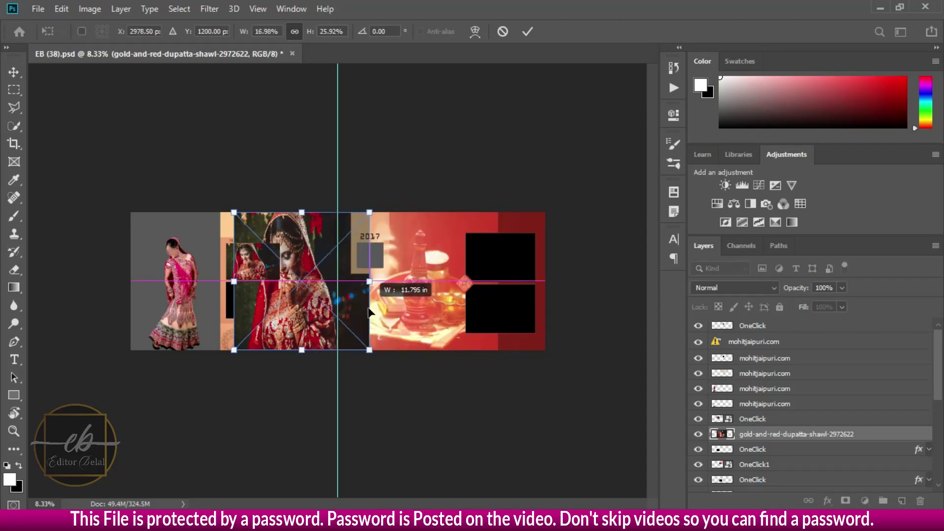
pyautogui.hotkey('ctrl', 'z')
pyautogui.moveTo(440, 283); pyautogui.dragTo(334, 281)
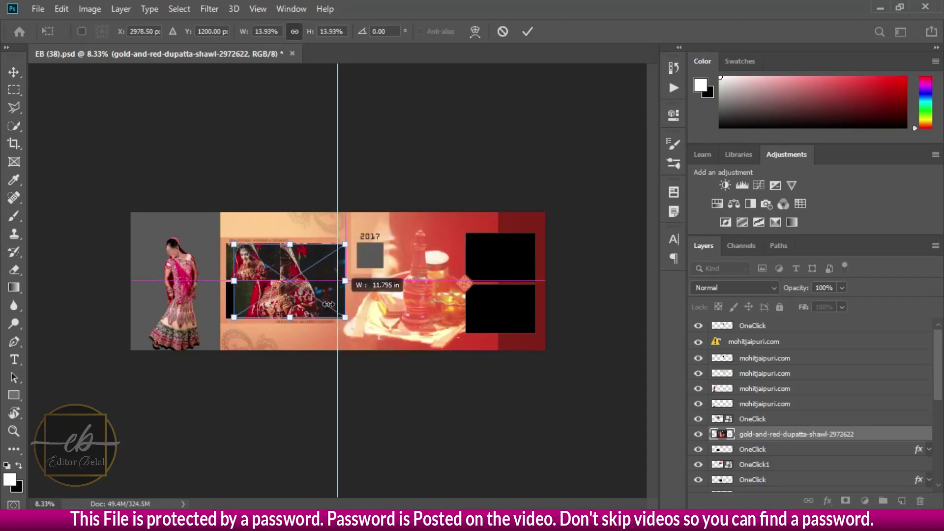
pyautogui.moveTo(747, 438); pyautogui.dragTo(764, 437)
pyautogui.keyDown('alt'); pyautogui.click(764, 436); pyautogui.keyUp('alt')
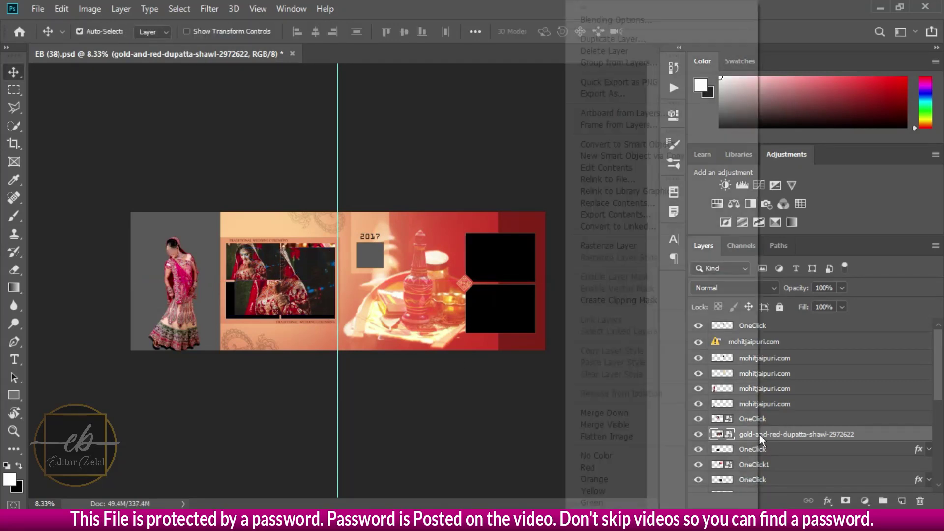
# Clip the dupatta photo into its frame, then delete it and start transforming the lower-left black frame.
pyautogui.rightClick(759, 435)
pyautogui.click(637, 298)
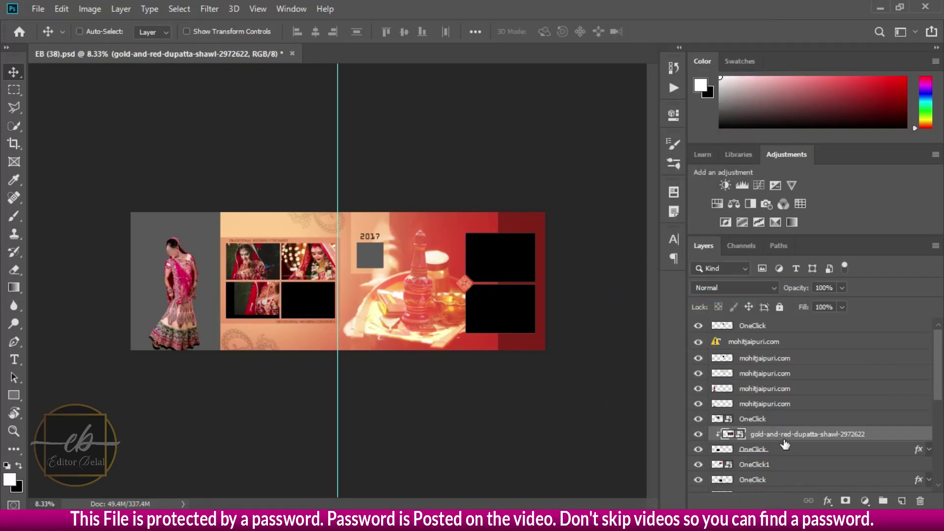
pyautogui.hotkey('ctrl', 'r')
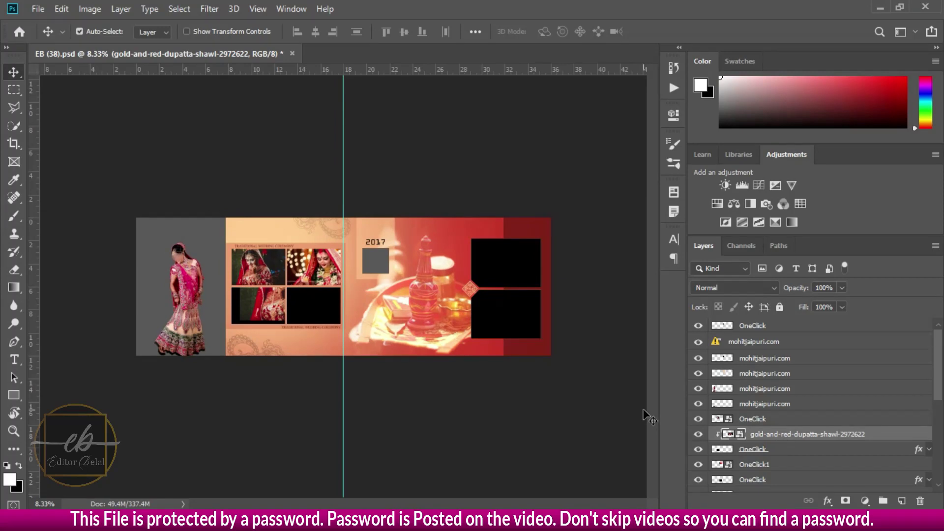
pyautogui.press('Delete')
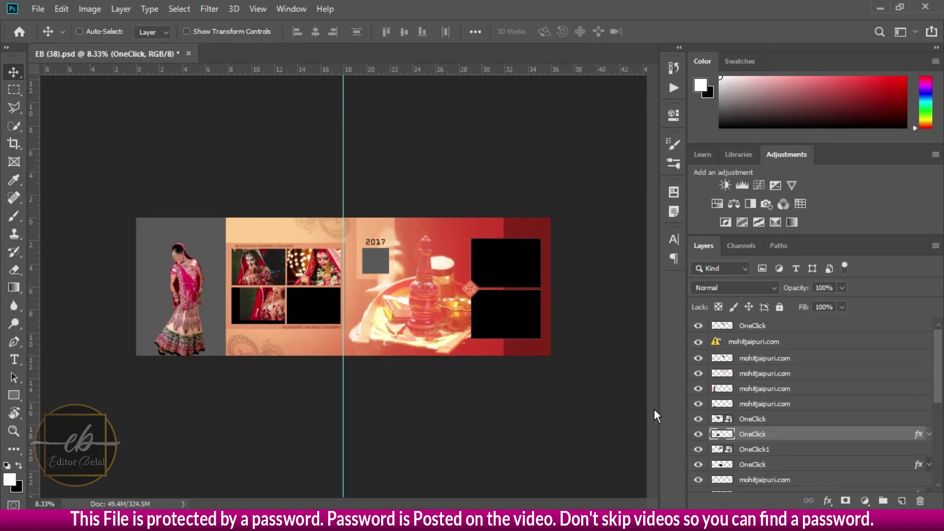
pyautogui.hotkey('ctrl', 'r')
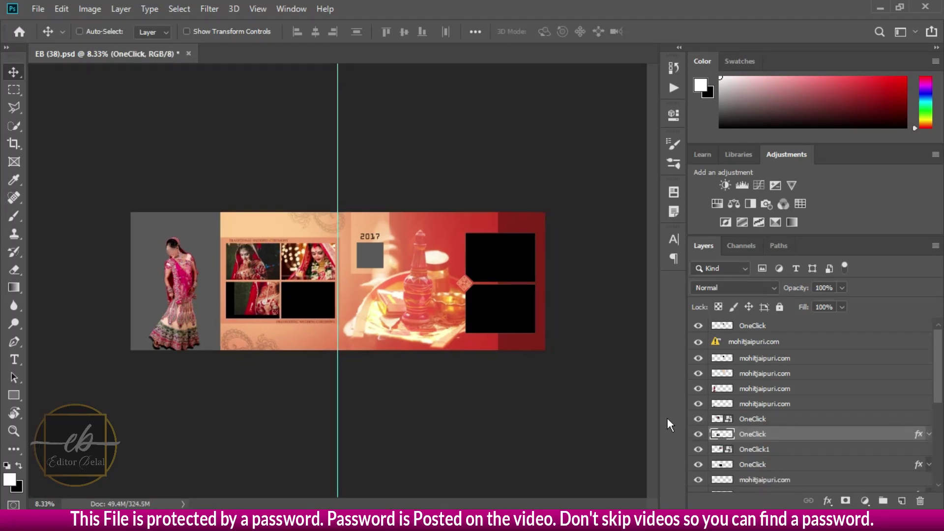
pyautogui.hotkey('ctrl', 't')
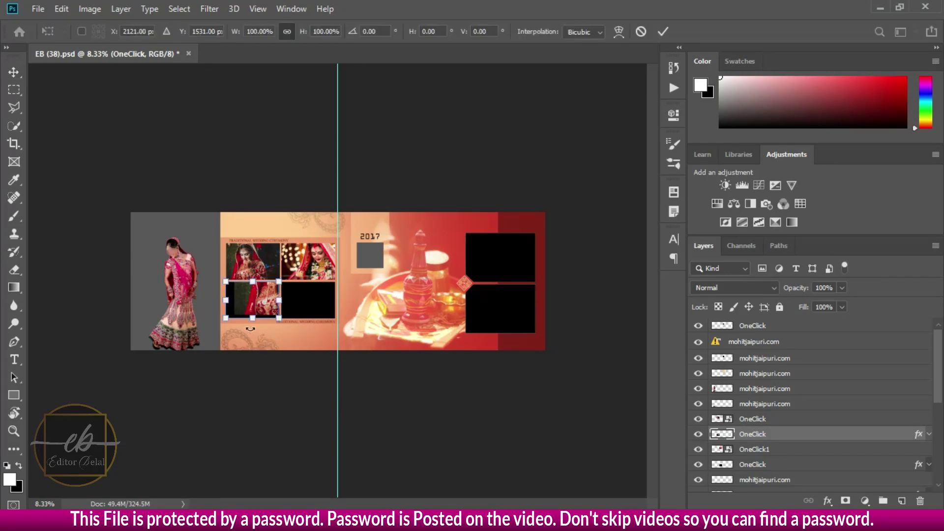
# Abandon the lower-left frame resize, cancel the save prompt, and restore the clipped dupatta photo from History.
pyautogui.moveTo(249, 315); pyautogui.dragTo(216, 324)
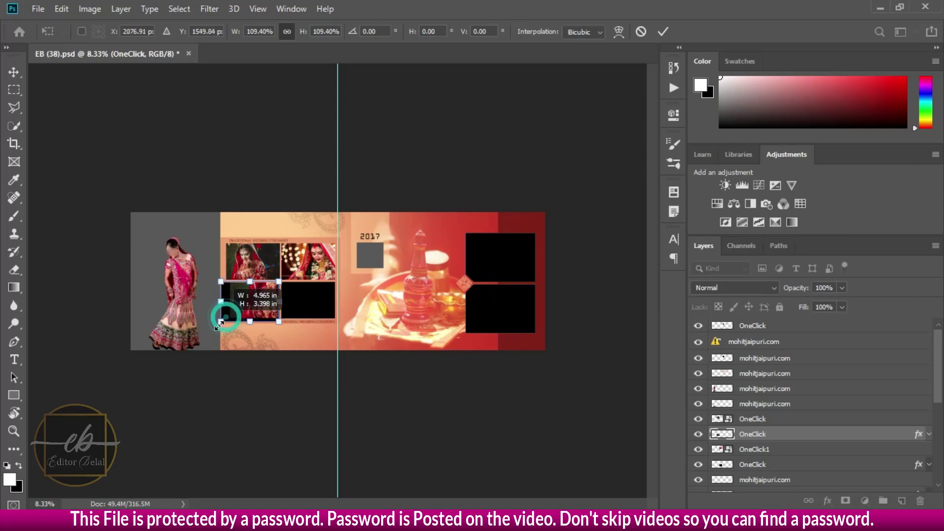
pyautogui.hotkey('ctrl', 's')
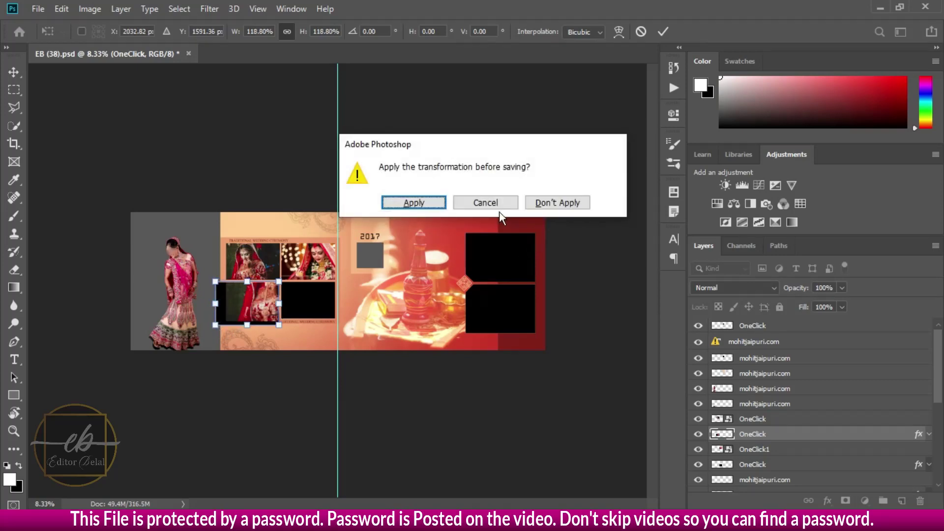
pyautogui.click(495, 203)
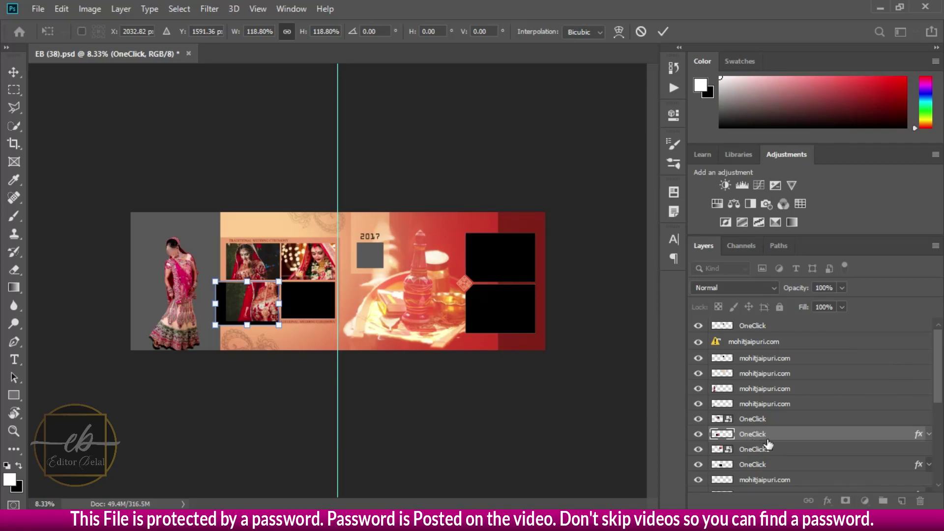
pyautogui.hotkey('ctrl', 'z')
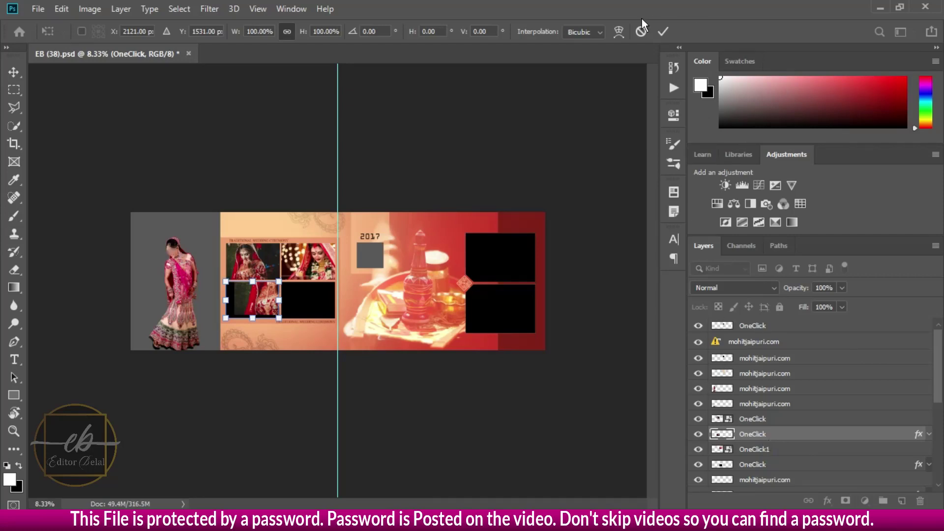
pyautogui.click(641, 33)
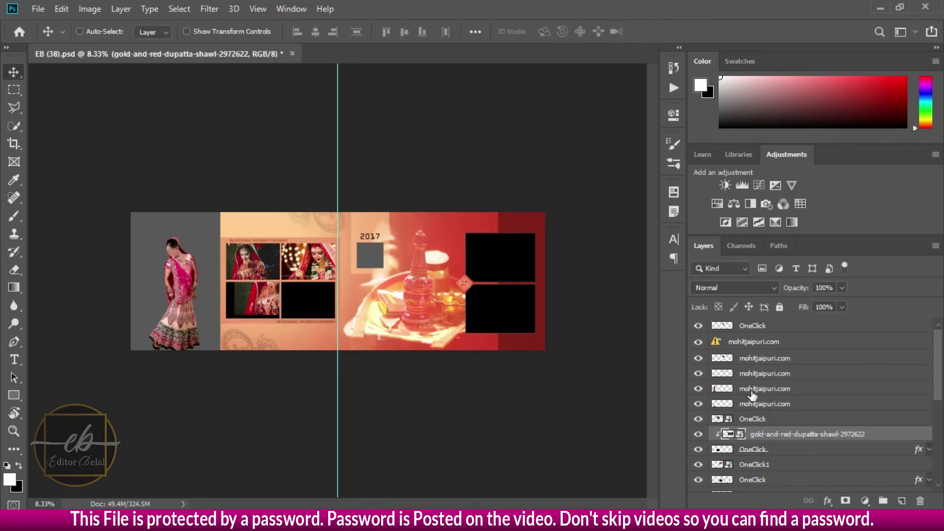
# Release the dupatta photo's clipping mask and move it left toward the lower-left frame.
pyautogui.rightClick(774, 433)
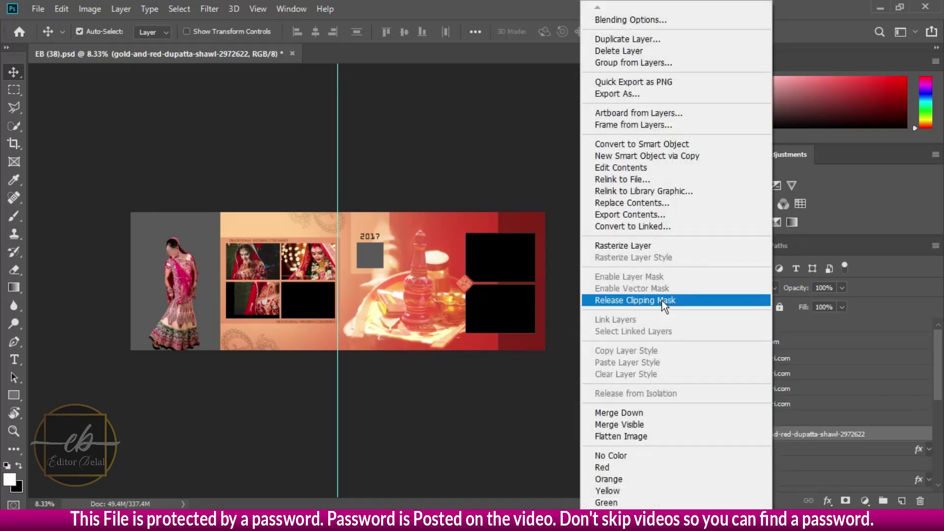
pyautogui.click(662, 300)
pyautogui.moveTo(421, 337)
pyautogui.mouseDown()
pyautogui.moveTo(427, 347)
pyautogui.moveTo(285, 333)
pyautogui.mouseUp()
# Scale the dupatta photo to 8.18% over the lower-left frame and clip it into that frame.
pyautogui.hotkey('ctrl', 't')
pyautogui.moveTo(337, 238); pyautogui.dragTo(315, 266)
pyautogui.moveTo(275, 295)
pyautogui.mouseDown()
pyautogui.moveTo(297, 297)
pyautogui.moveTo(280, 306)
pyautogui.mouseUp()
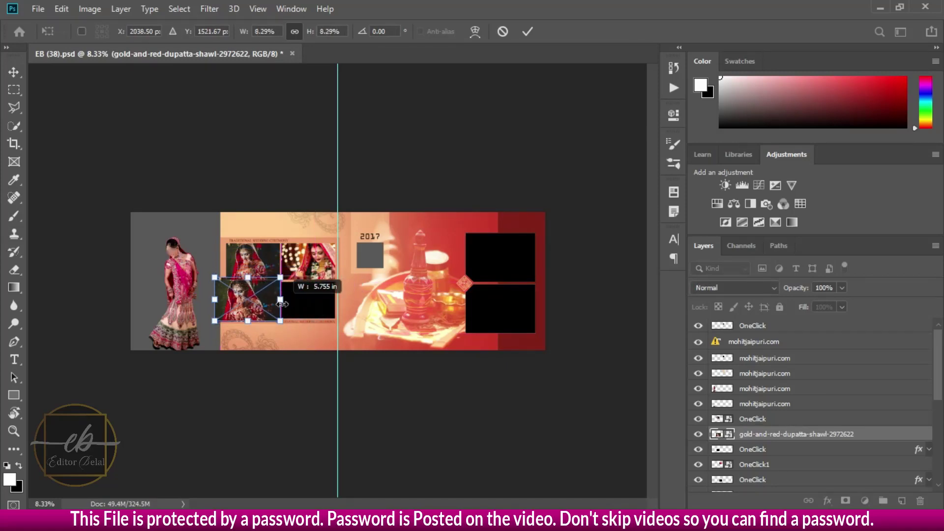
pyautogui.click(787, 437)
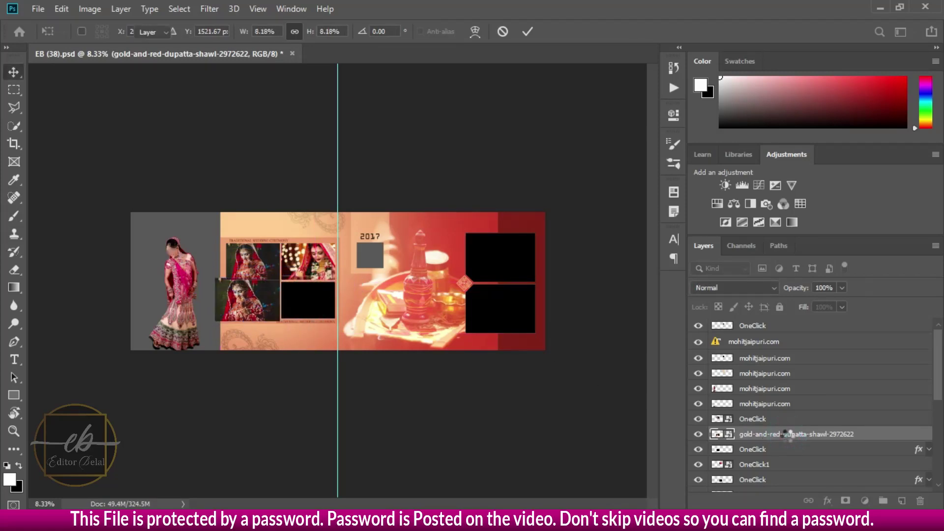
pyautogui.rightClick(787, 436)
pyautogui.click(678, 301)
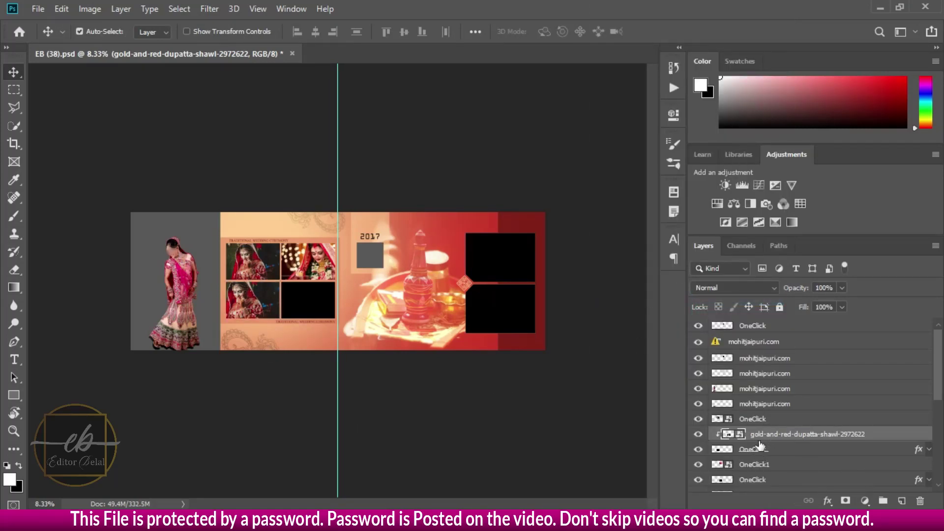
pyautogui.click(748, 421)
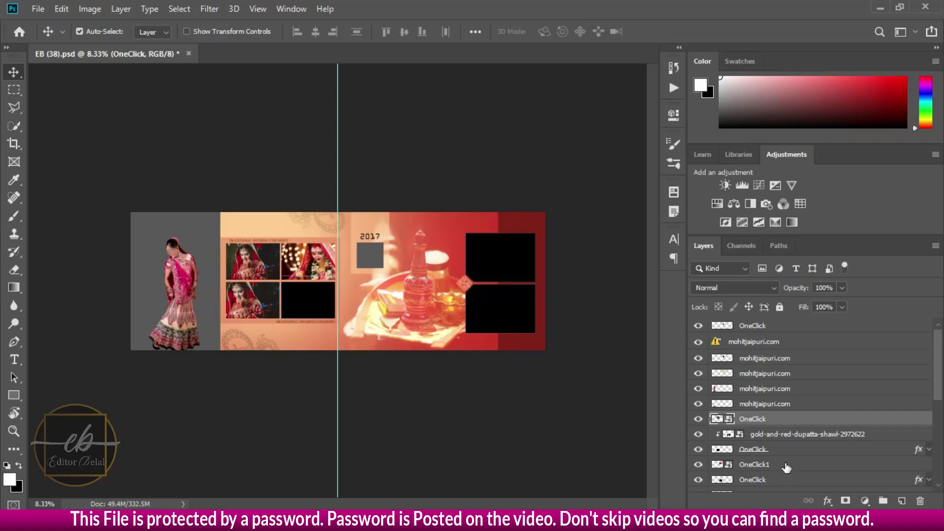
pyautogui.click(793, 435)
pyautogui.scroll(-2, 791, 450)
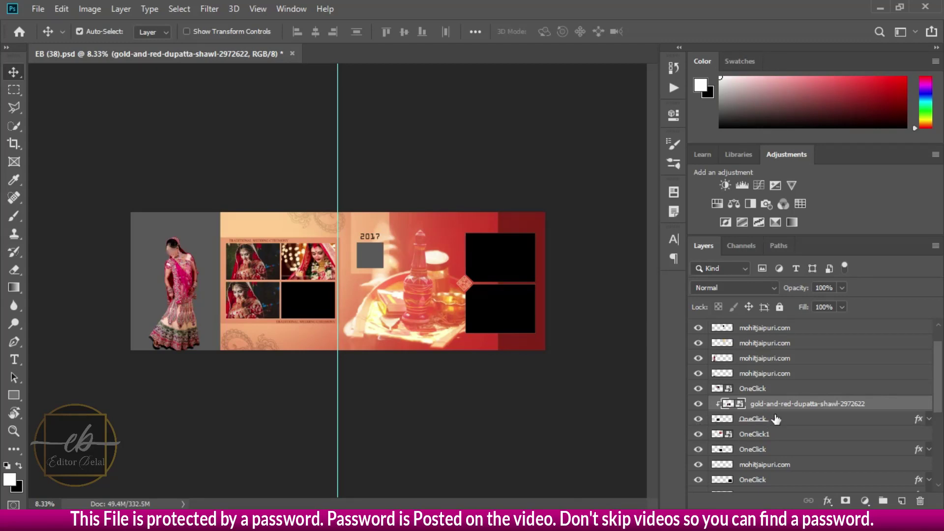
pyautogui.scroll(-1, 776, 419)
pyautogui.scroll(-4, 775, 423)
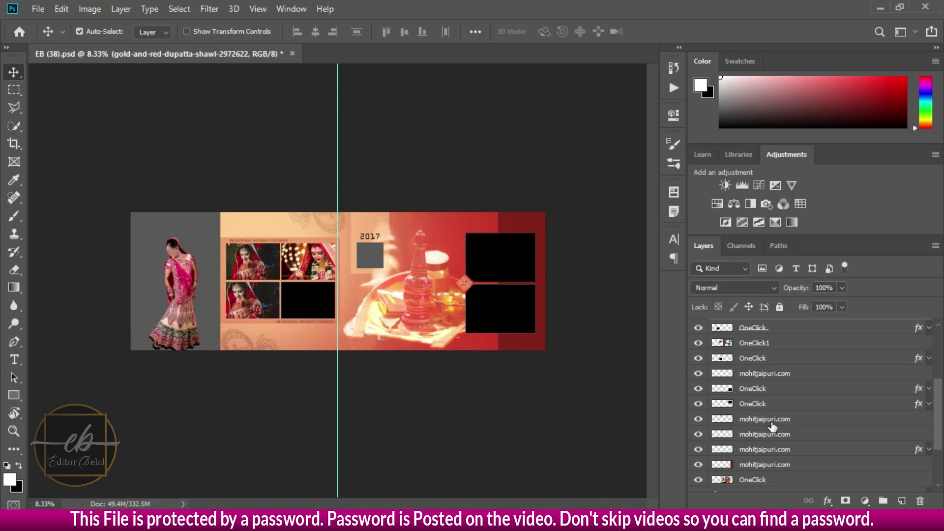